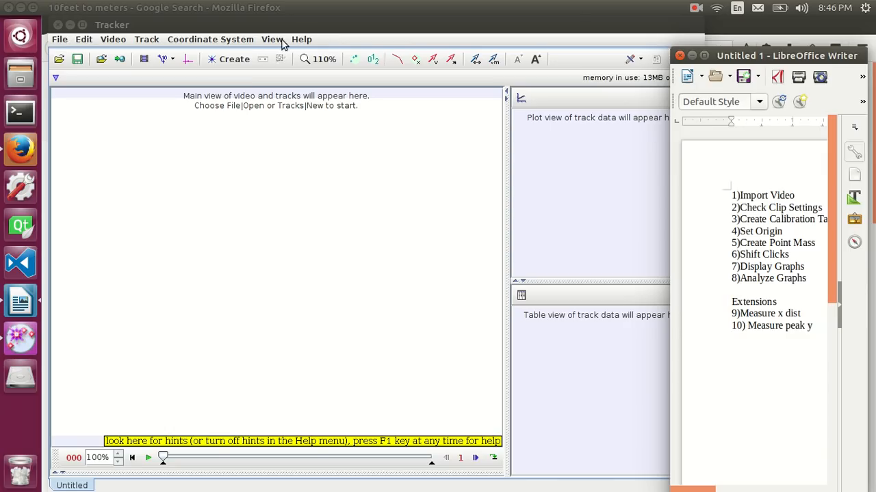
- Import the video file warner.MOV from a folder inside the home directory
click(559, 31)
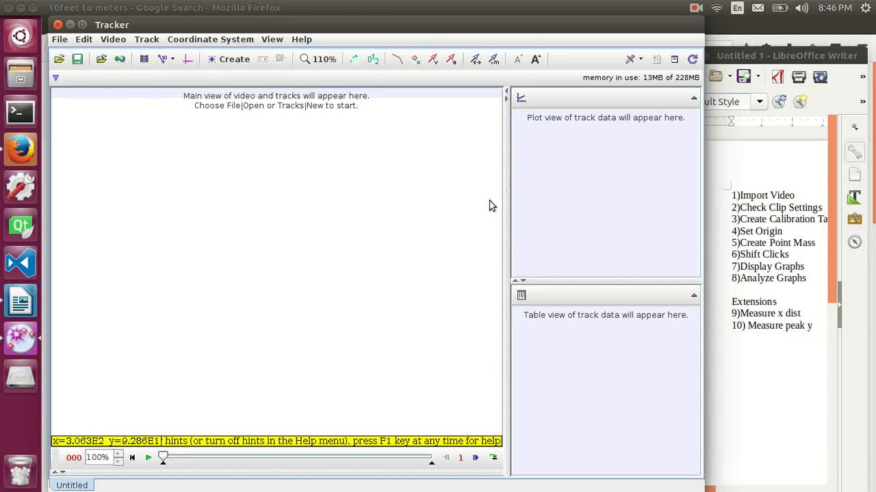
click(113, 40)
click(123, 56)
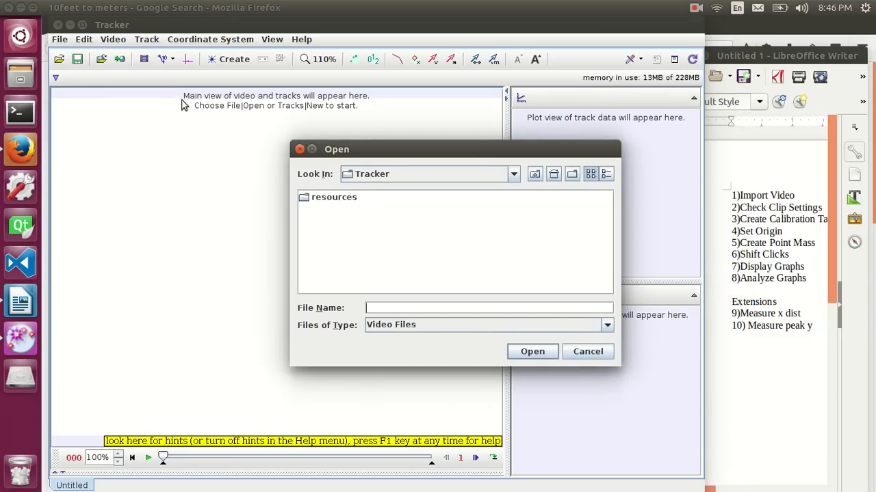
click(514, 175)
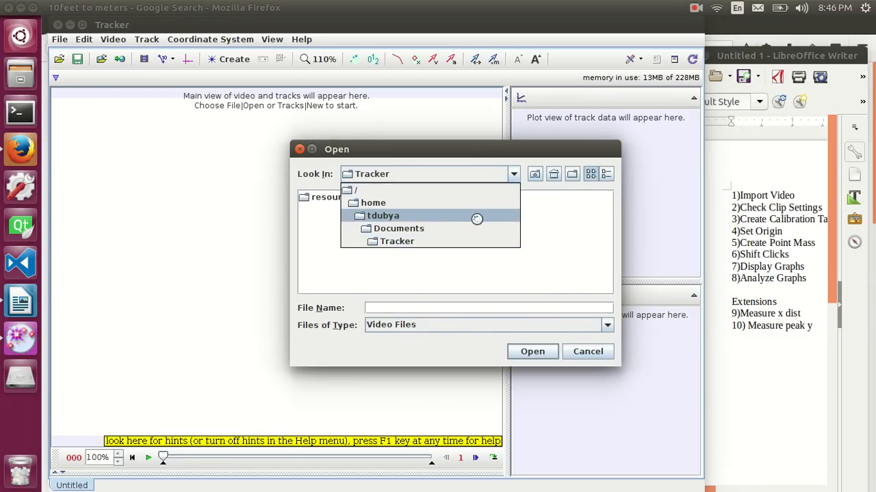
click(477, 219)
double_click(331, 211)
click(340, 199)
click(534, 352)
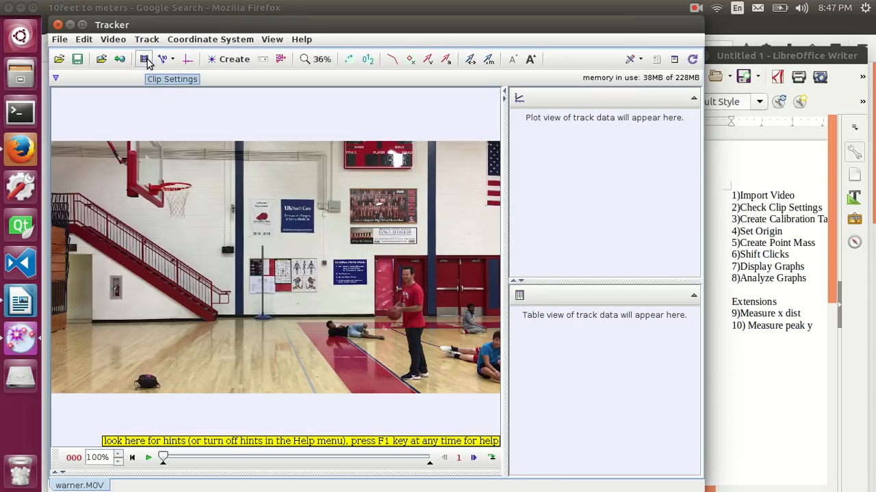
- Check the frame rate in the clip settings and compare it with the iPhone frame rate search results in Firefox
click(145, 60)
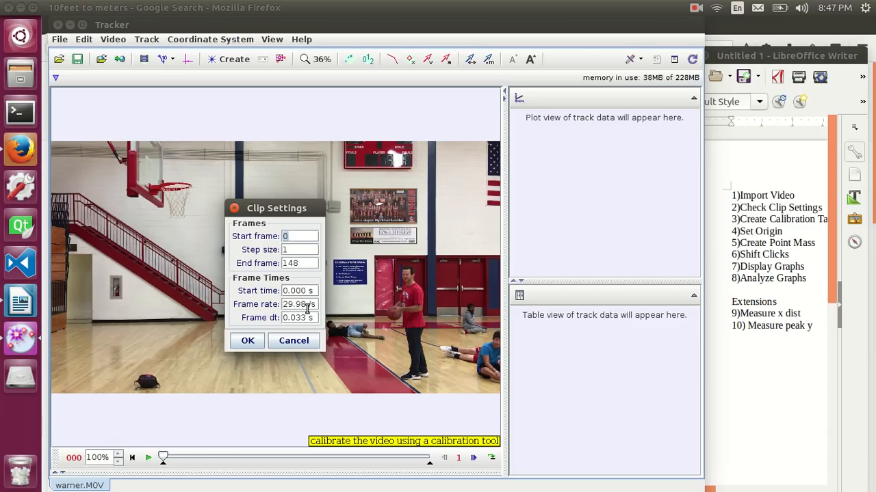
click(294, 341)
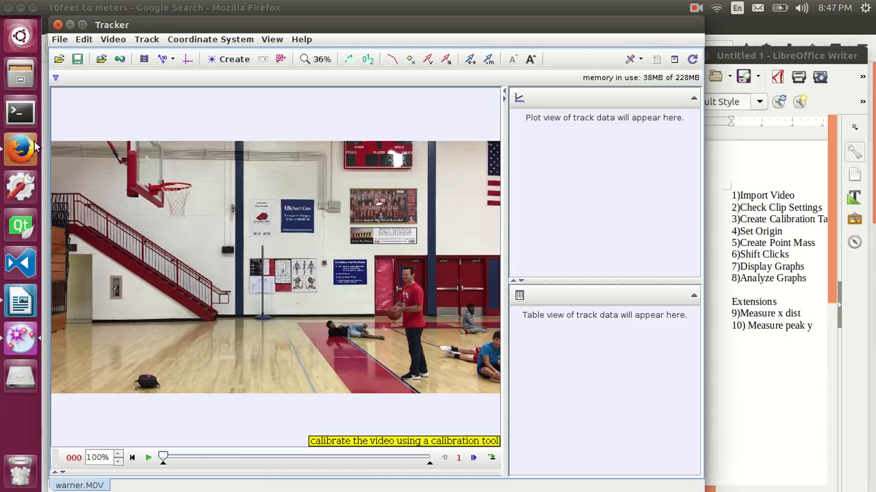
click(21, 148)
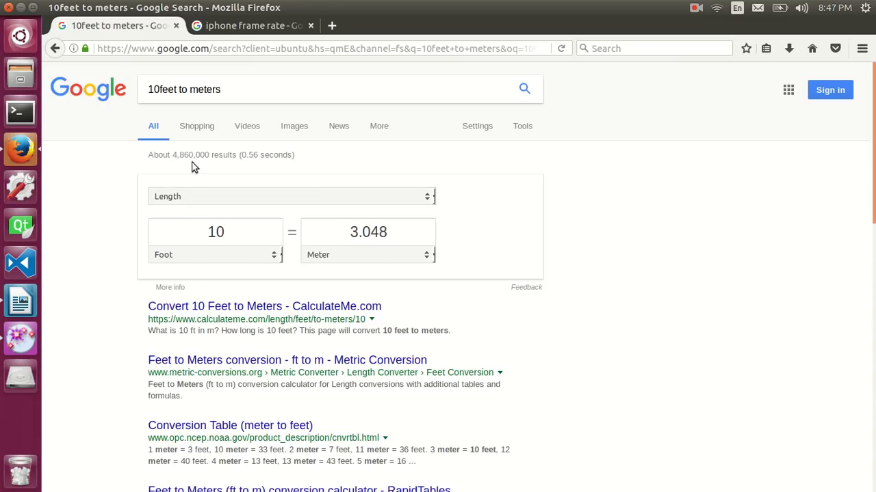
click(237, 30)
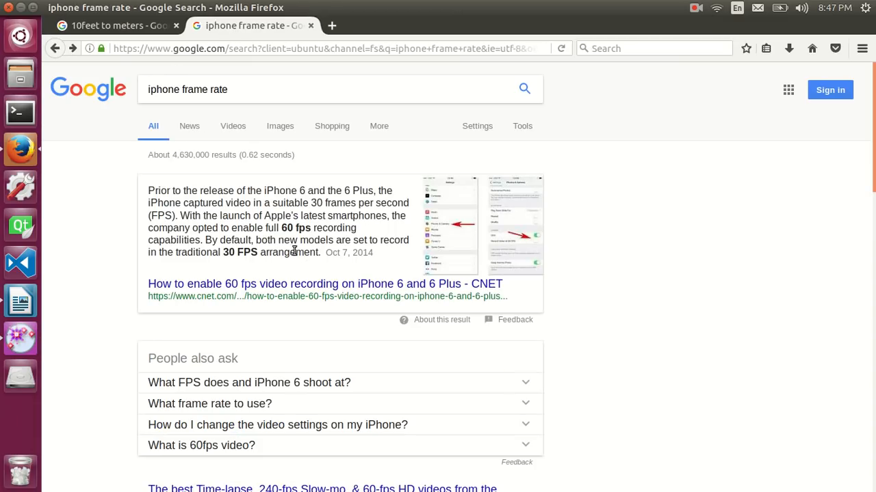
drag(301, 253, 180, 244)
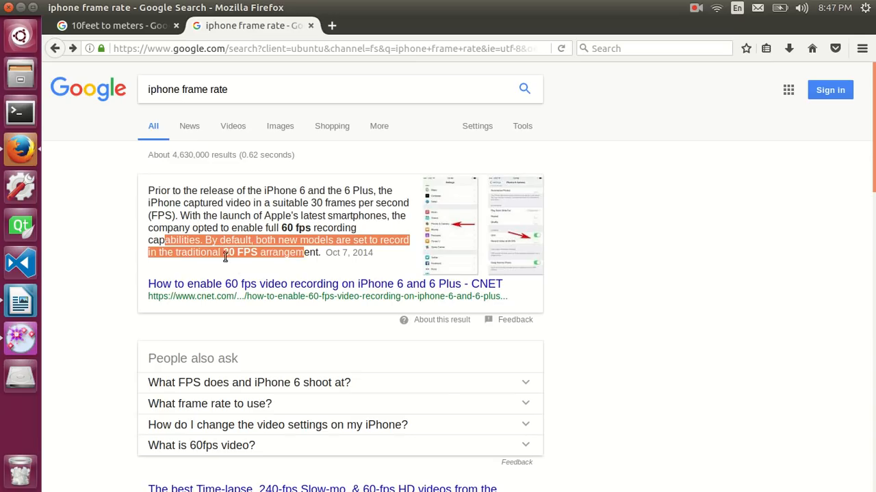
click(273, 253)
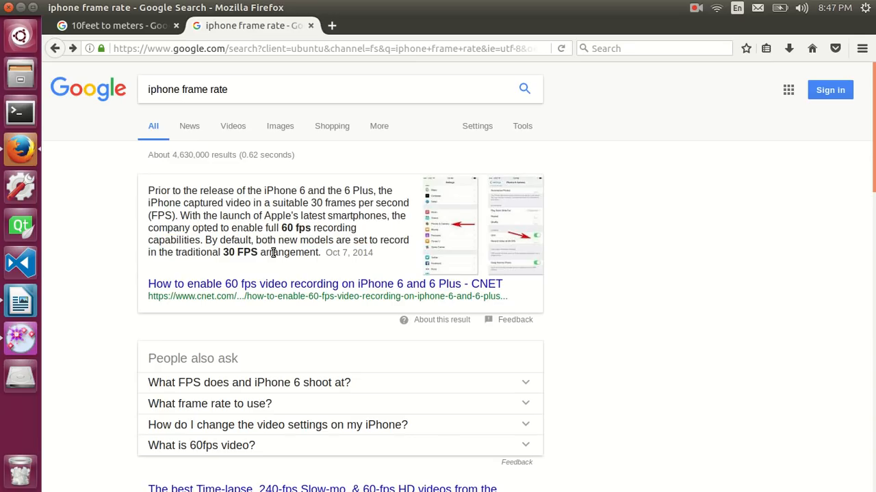
drag(284, 253, 195, 240)
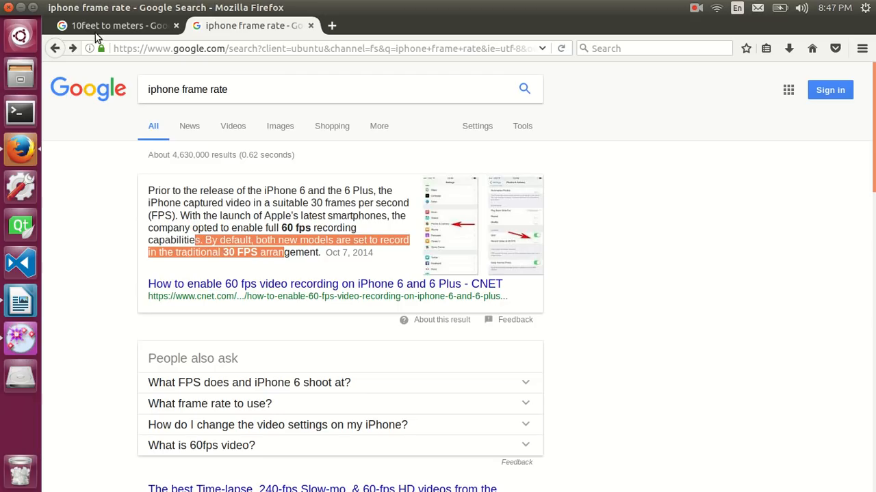
click(102, 29)
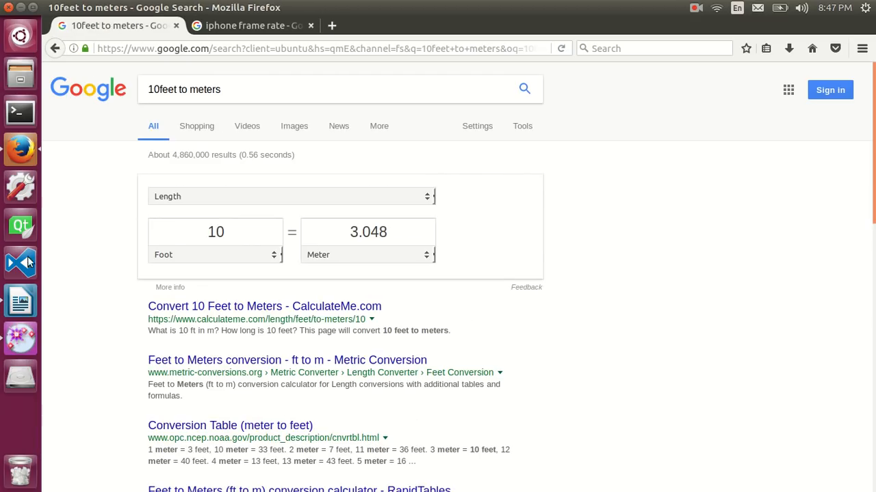
- Switch back to Tracker, review the clip settings once more and accept them
click(22, 338)
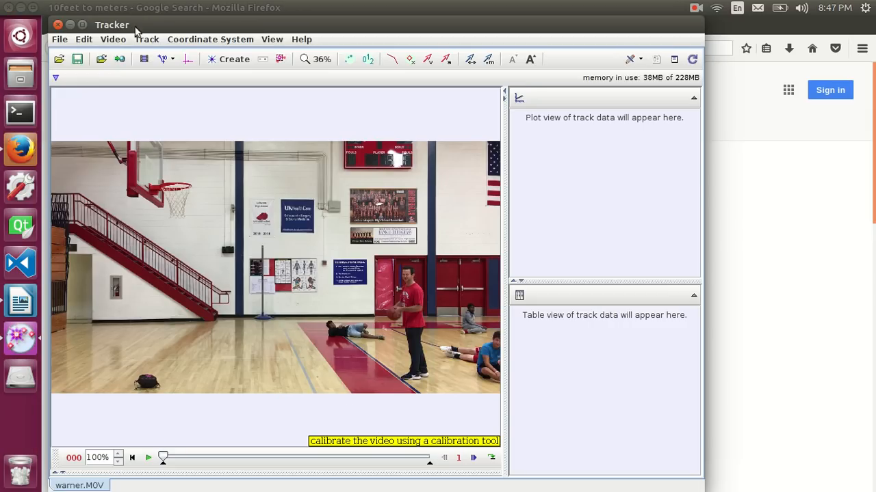
click(144, 59)
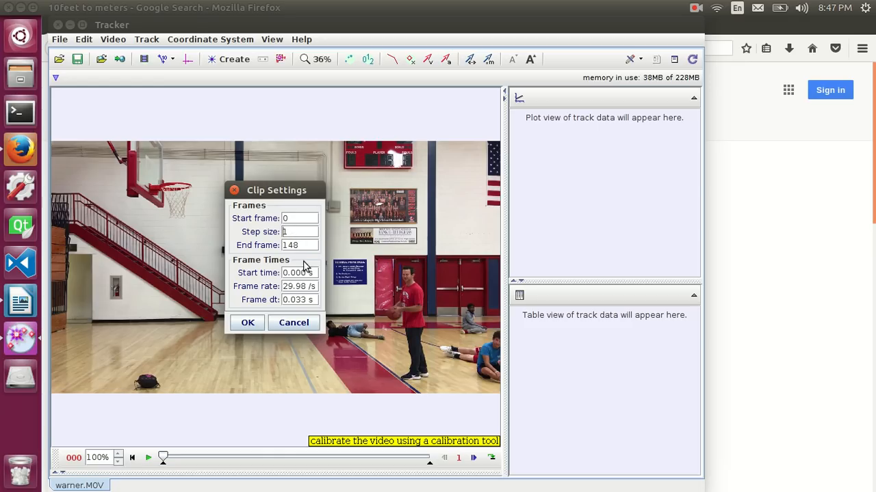
click(256, 326)
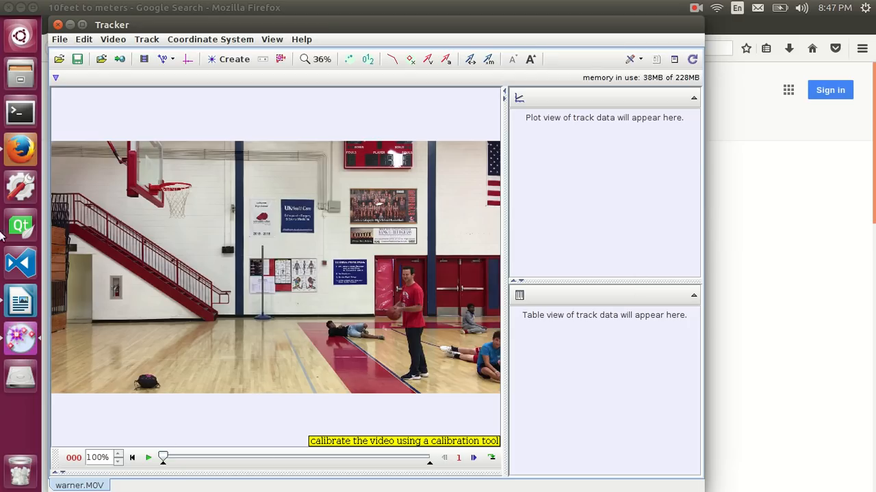
- Bring up the LibreOffice Writer checklist, and in Tracker create a calibration tape from the floor beside the backpack up to the basketball rim
click(20, 303)
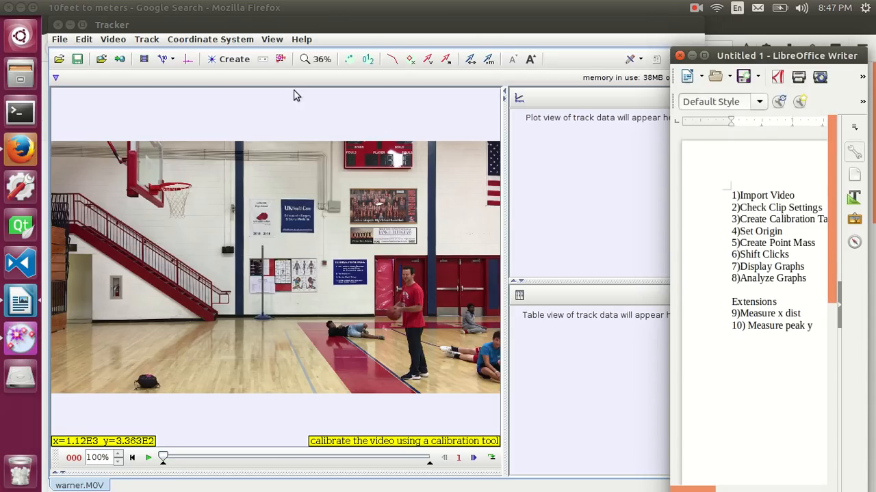
click(220, 60)
mouse_move(278, 201)
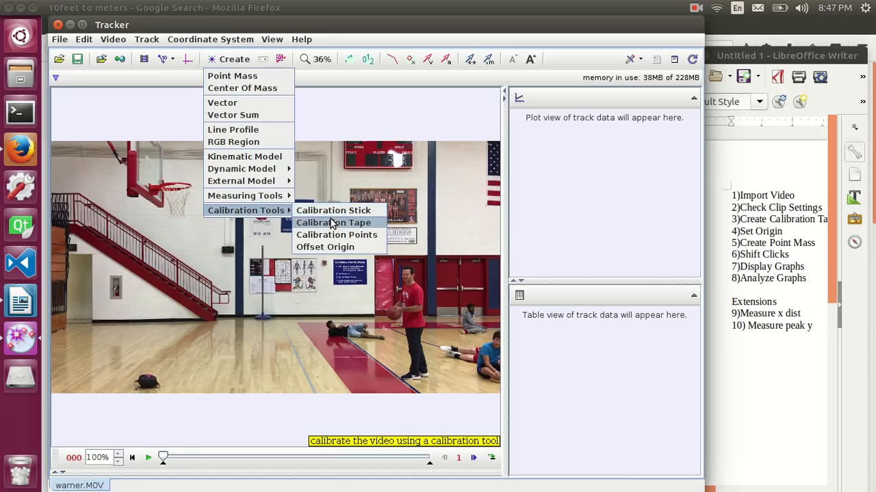
click(333, 223)
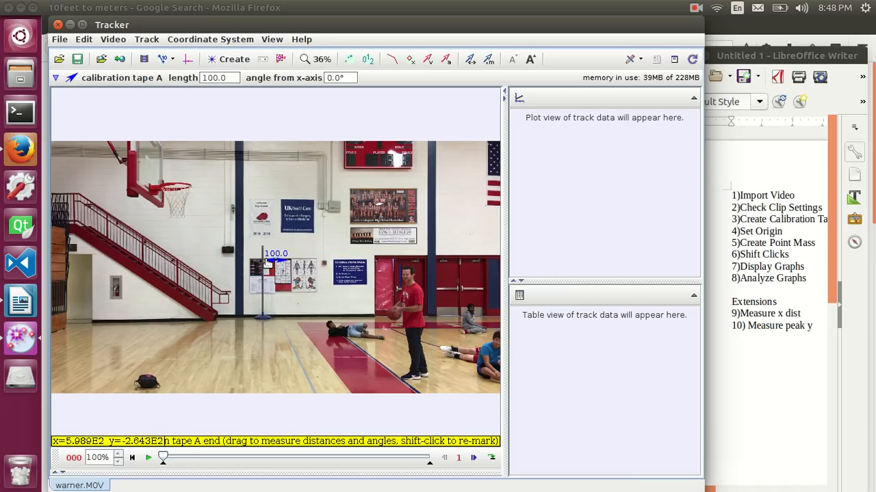
drag(262, 260, 159, 383)
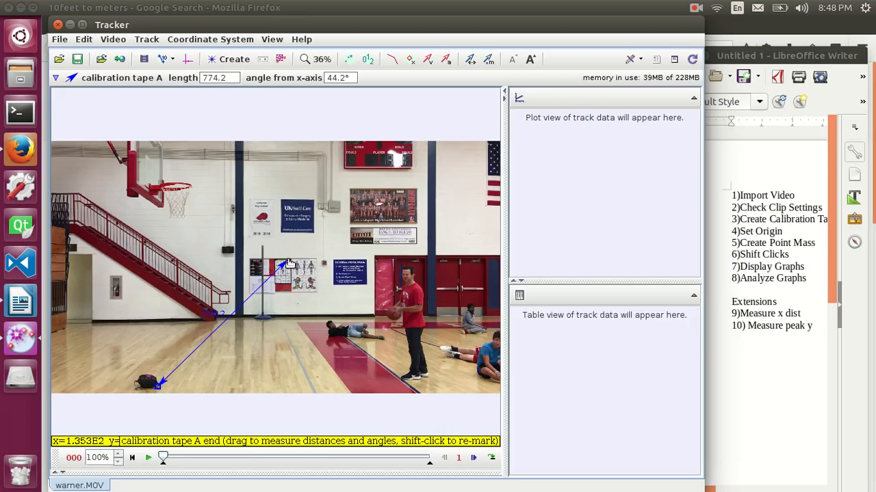
drag(286, 264, 156, 191)
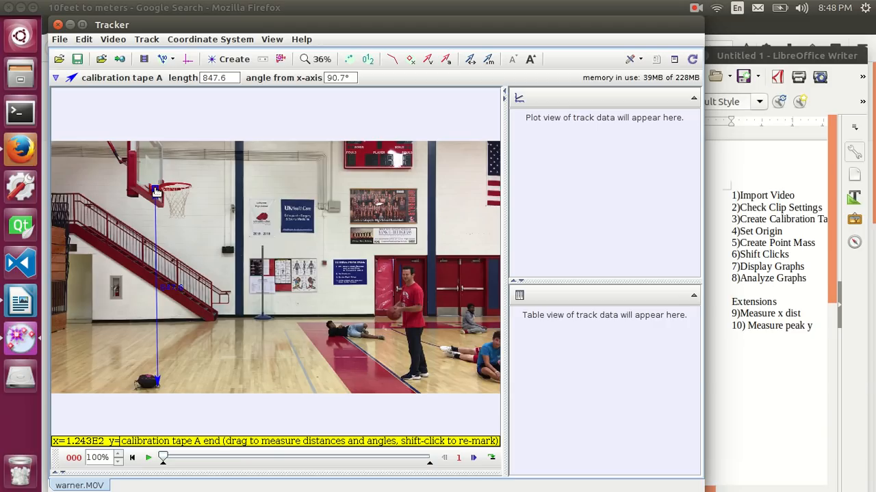
- Look up 10 feet in meters in Firefox and set the calibration tape's length in Tracker to 3.048
click(21, 148)
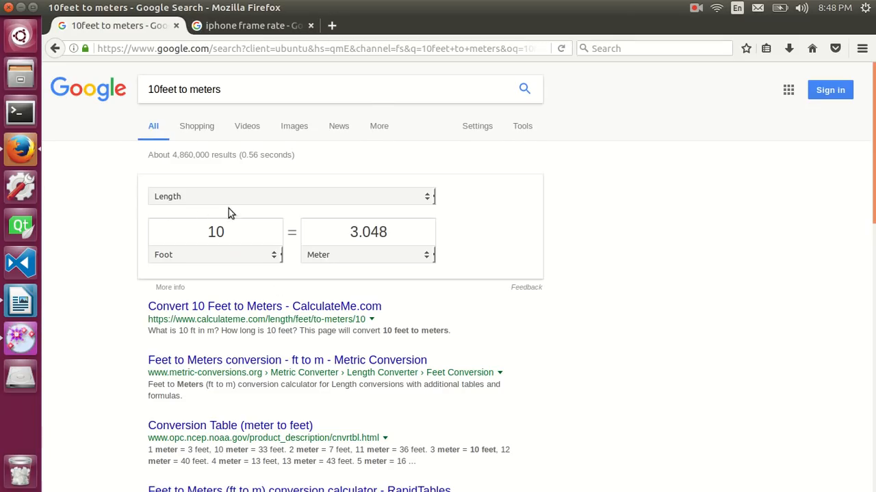
click(239, 90)
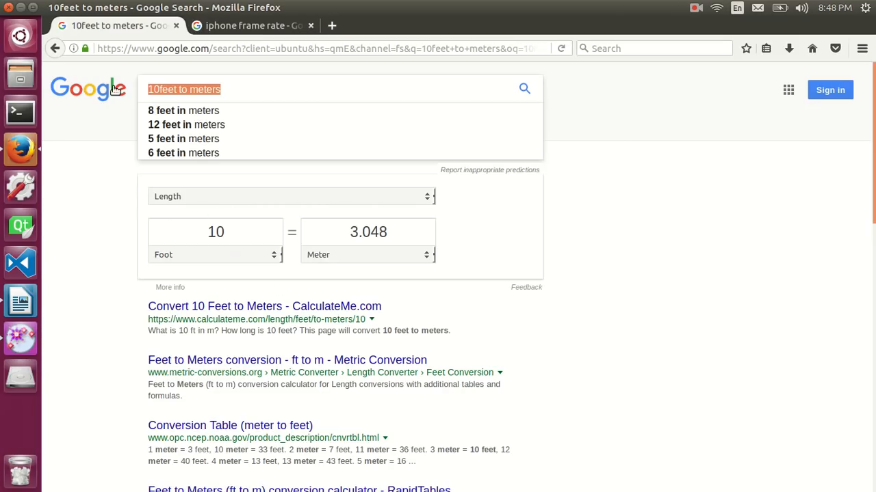
click(395, 230)
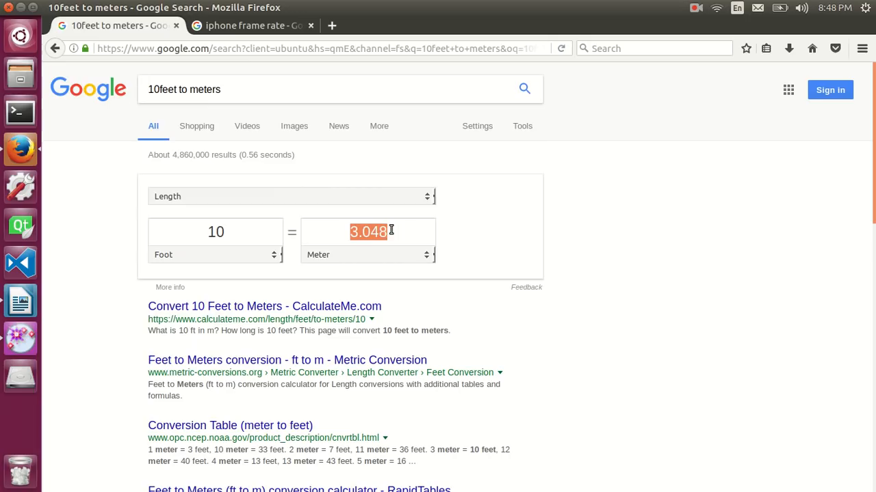
click(20, 337)
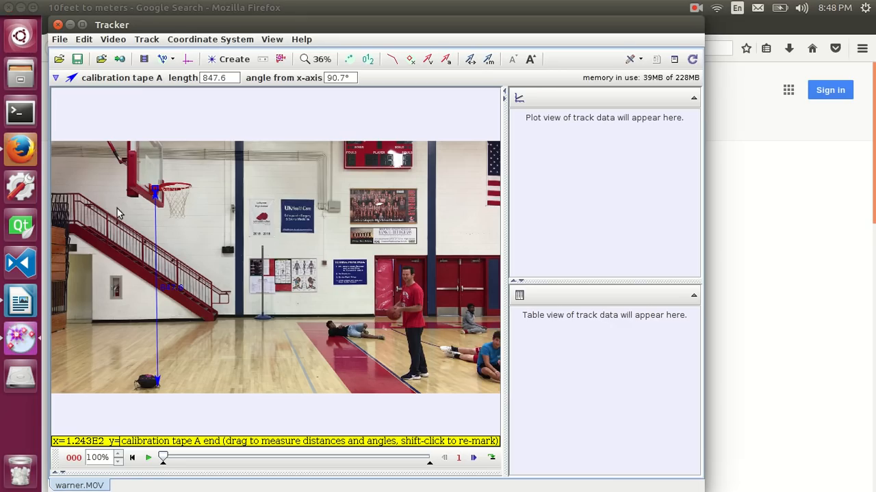
click(236, 78)
text(3)
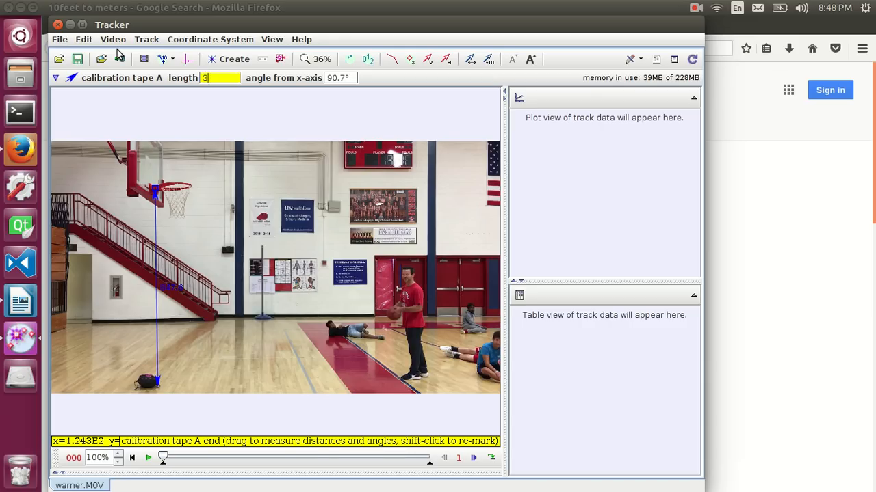
key(Return)
- Consult the Writer checklist and advance the Tracker video to frame 59, where the player is releasing the ball
click(33, 303)
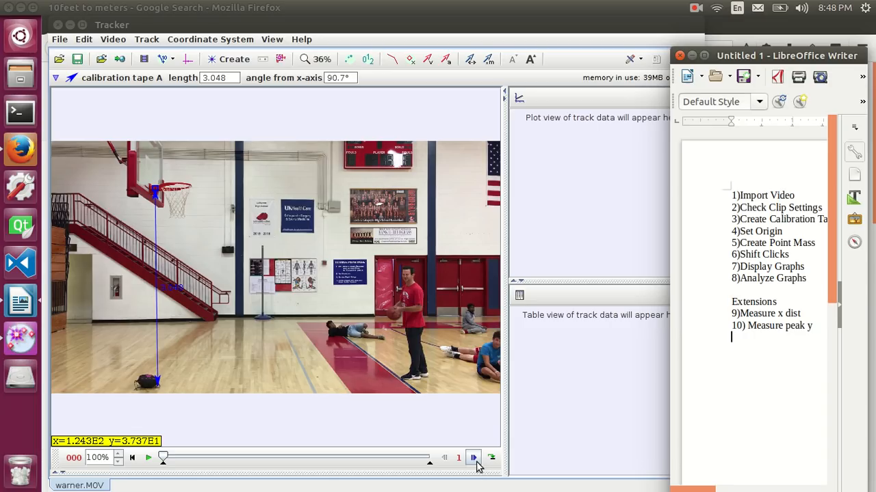
click(164, 462)
drag(196, 468, 236, 458)
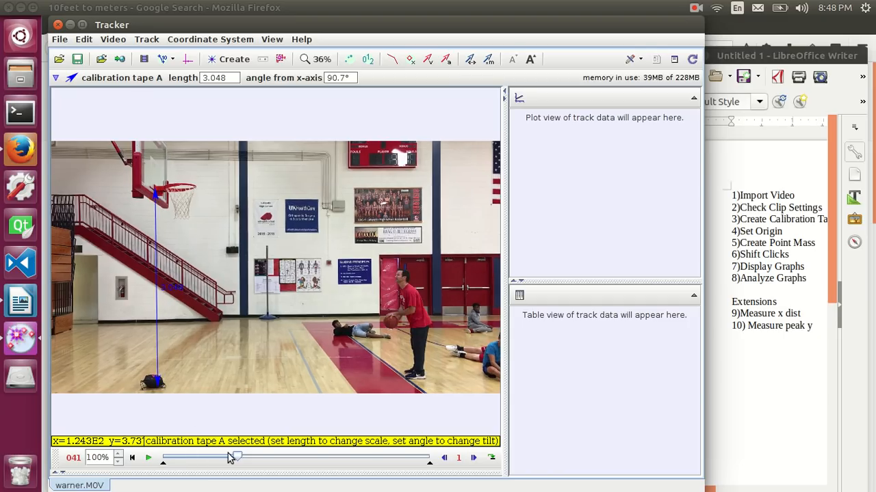
click(473, 458)
click(473, 458)
click(473, 457)
click(473, 458)
click(474, 458)
click(474, 457)
click(473, 458)
click(473, 458)
click(474, 458)
click(473, 458)
click(473, 458)
click(473, 458)
click(473, 457)
click(473, 458)
click(474, 458)
click(473, 458)
click(473, 457)
click(474, 458)
click(474, 457)
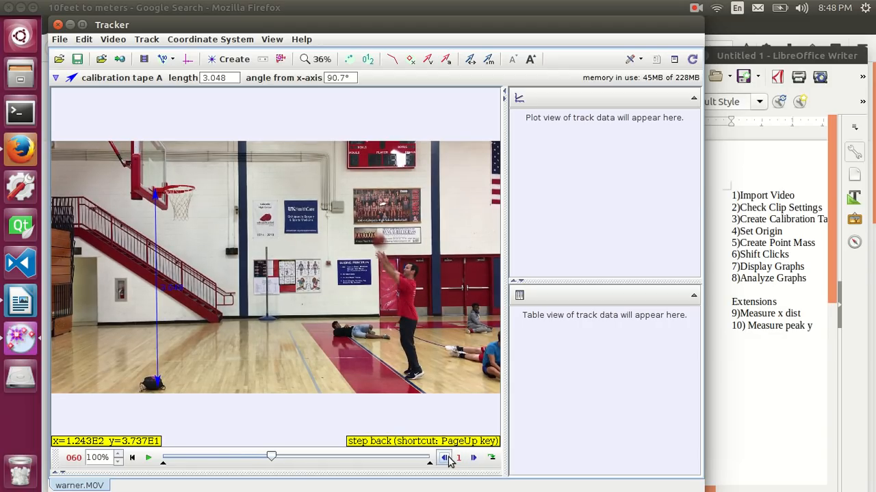
click(444, 457)
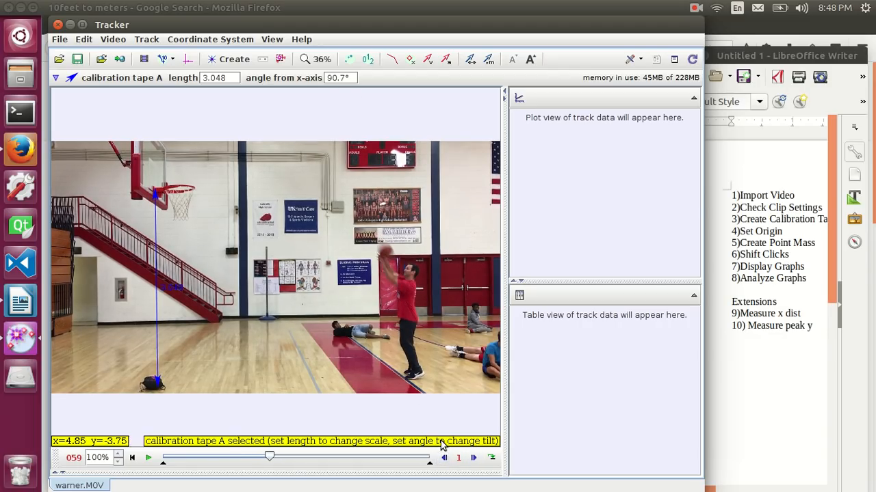
- Show the coordinate axes, place the origin on the ball in the player's hands, and tilt the axes about 0.4° from horizontal
click(188, 59)
drag(127, 182, 388, 257)
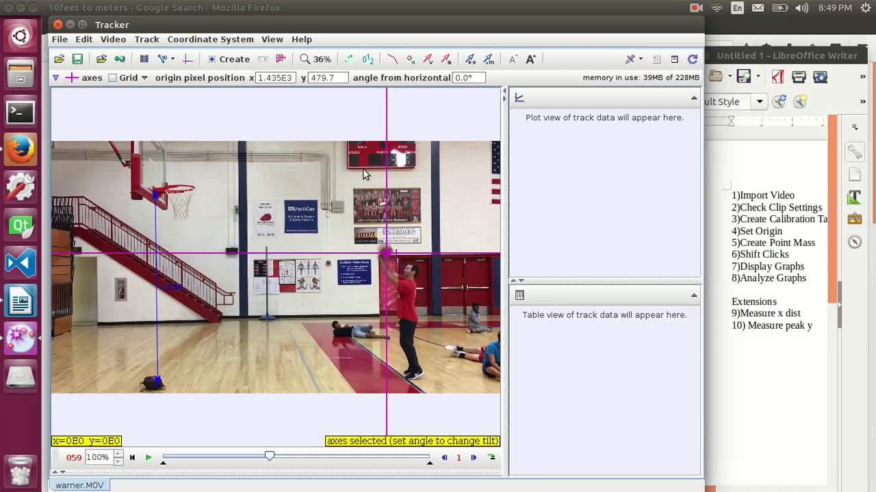
drag(438, 255, 472, 255)
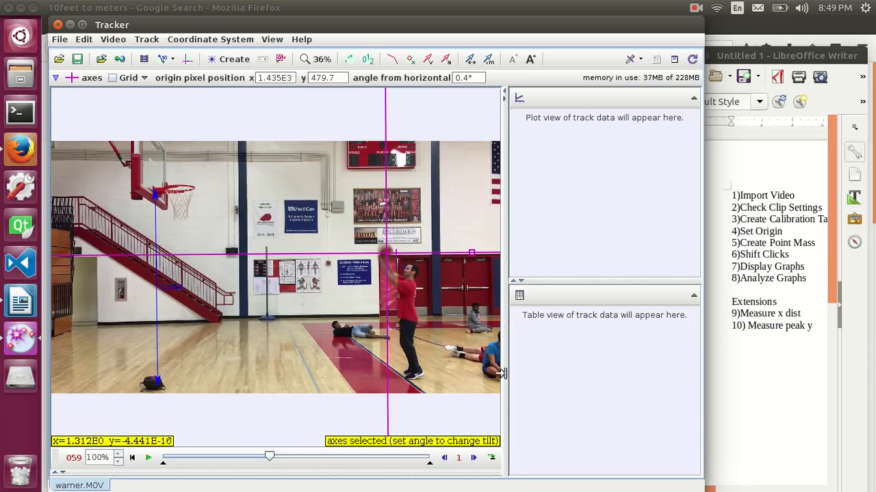
- Create a point mass track and name it basketball
click(230, 59)
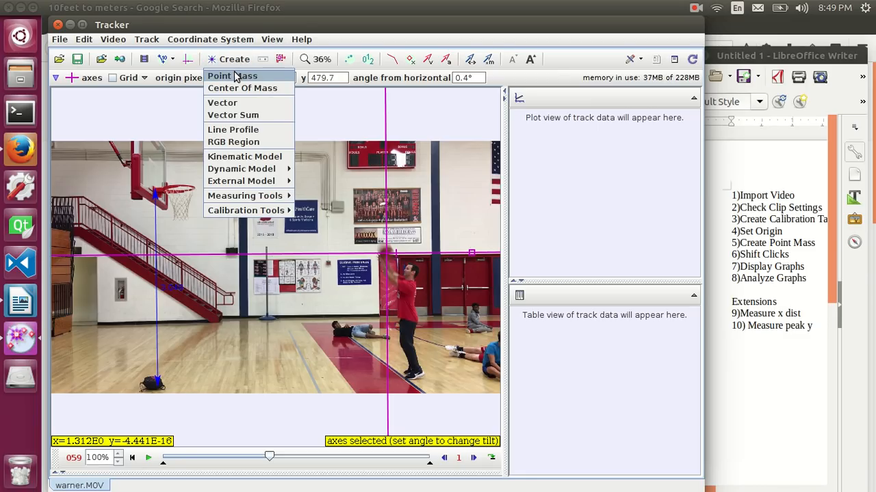
click(234, 77)
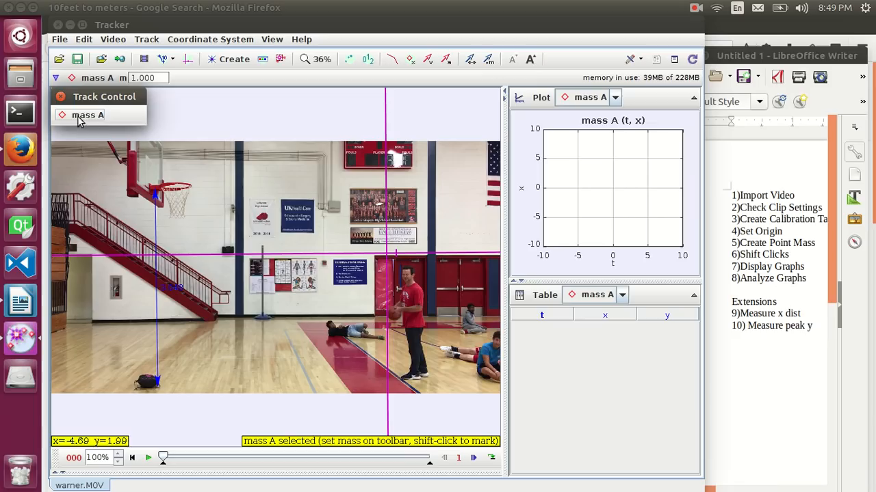
click(84, 116)
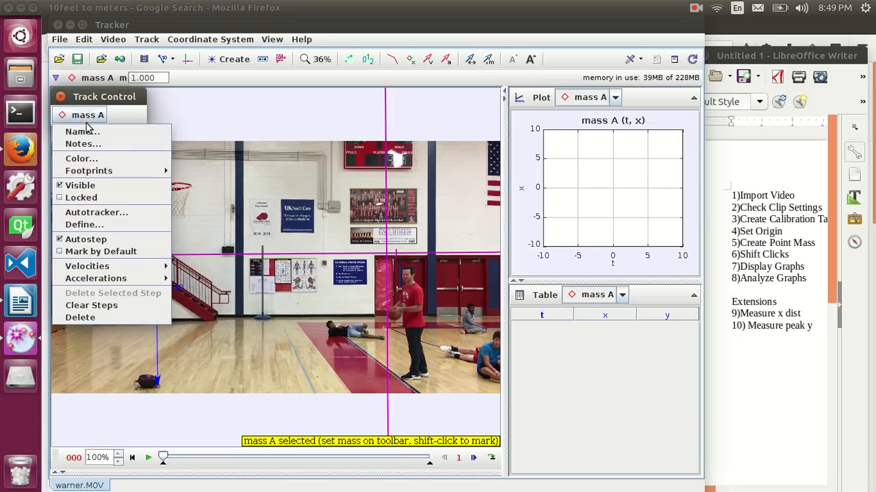
click(86, 130)
text(basketball)
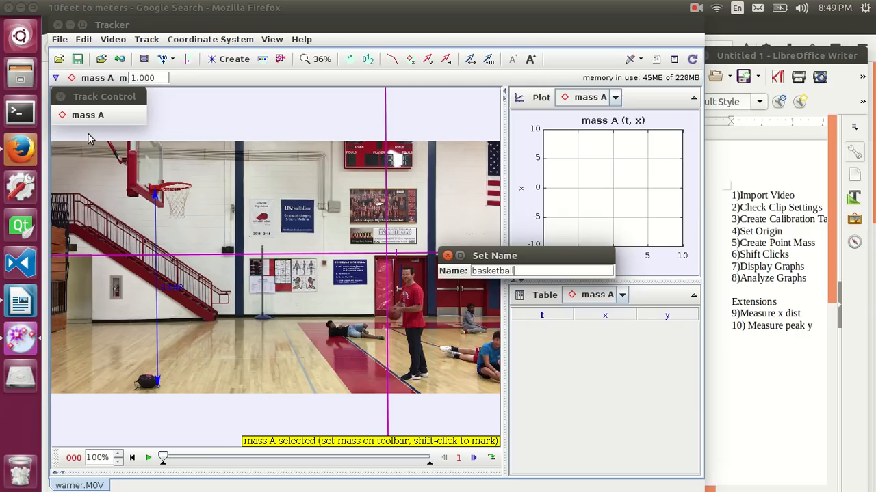
key(Return)
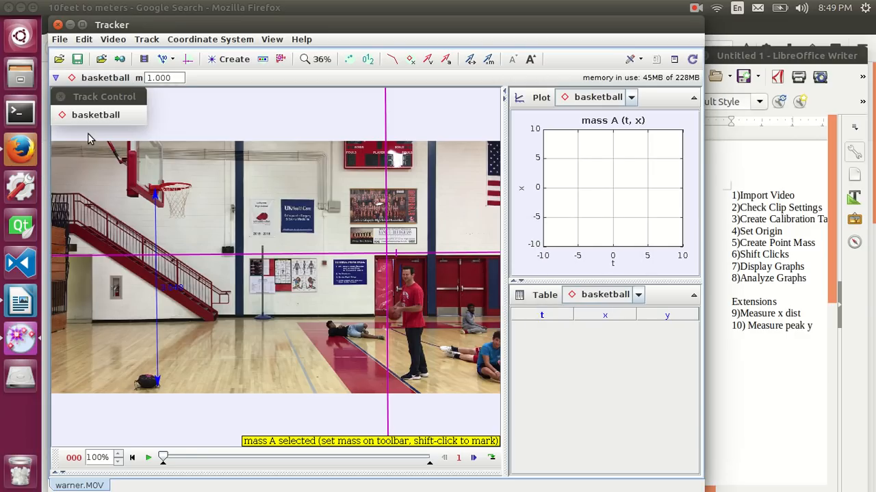
- Advance the video to frame 59, where the ball is leaving the player's hands
drag(162, 457, 259, 463)
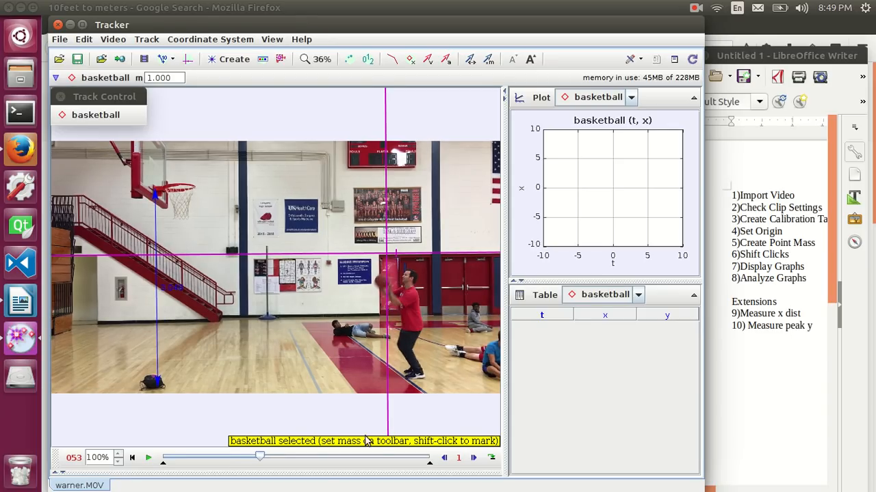
click(474, 458)
click(474, 459)
click(474, 458)
click(474, 458)
click(474, 458)
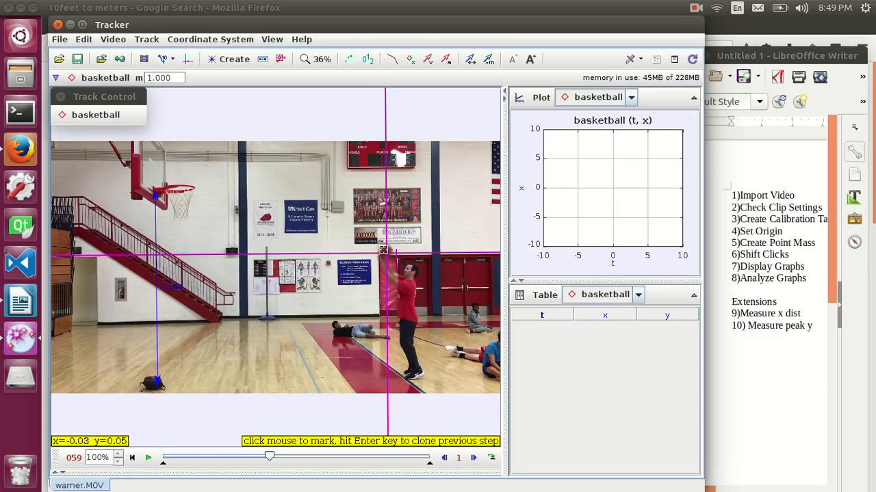
- Mark the ball's centre in every frame from 59 to 80, following its flight from the release towards the hoop
click(387, 252)
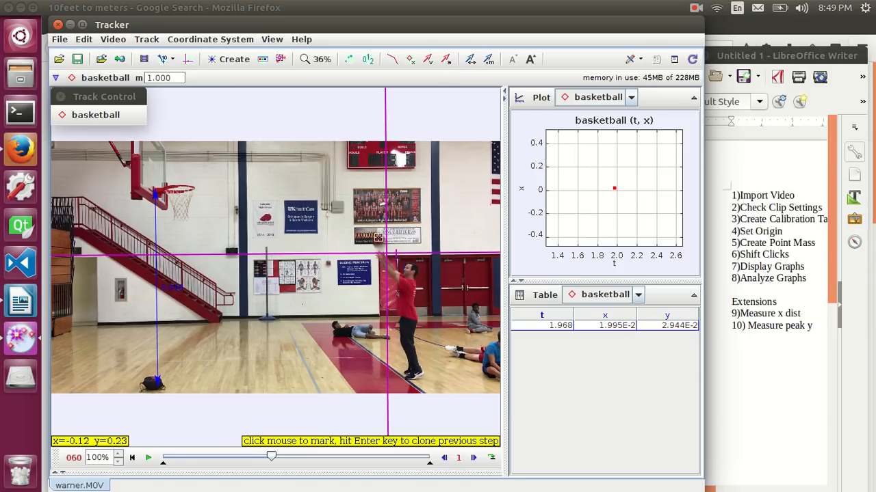
click(377, 239)
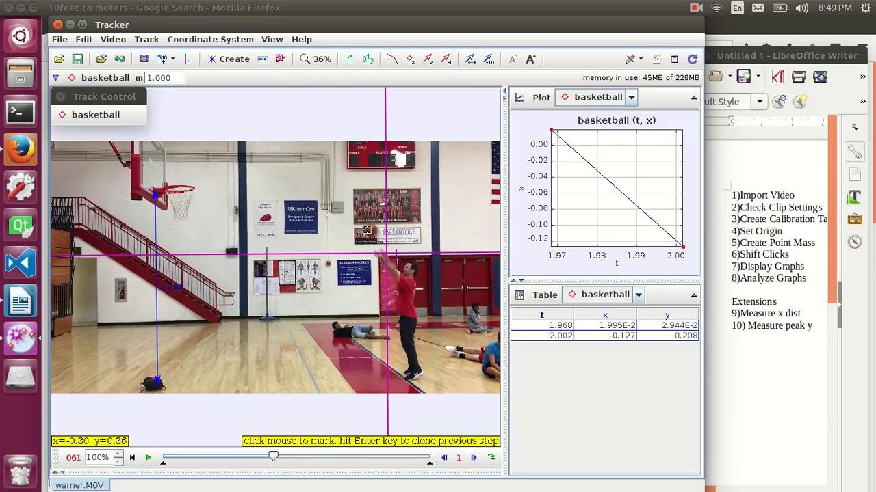
click(371, 229)
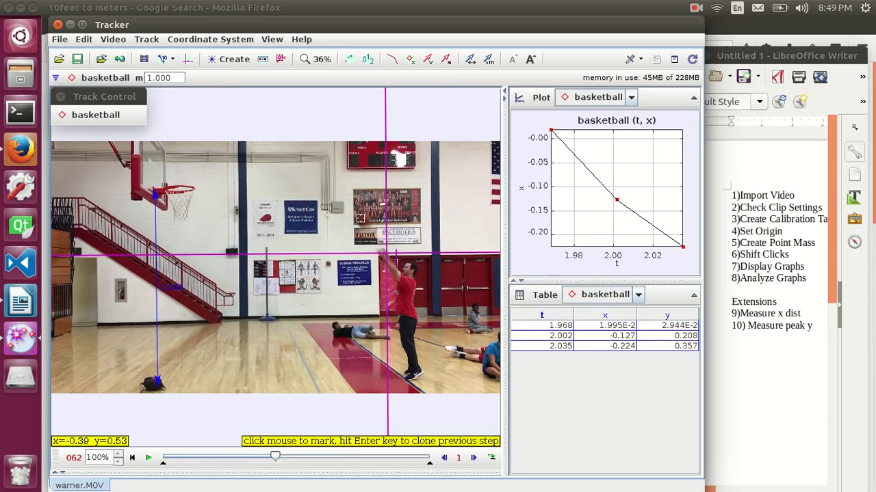
click(361, 217)
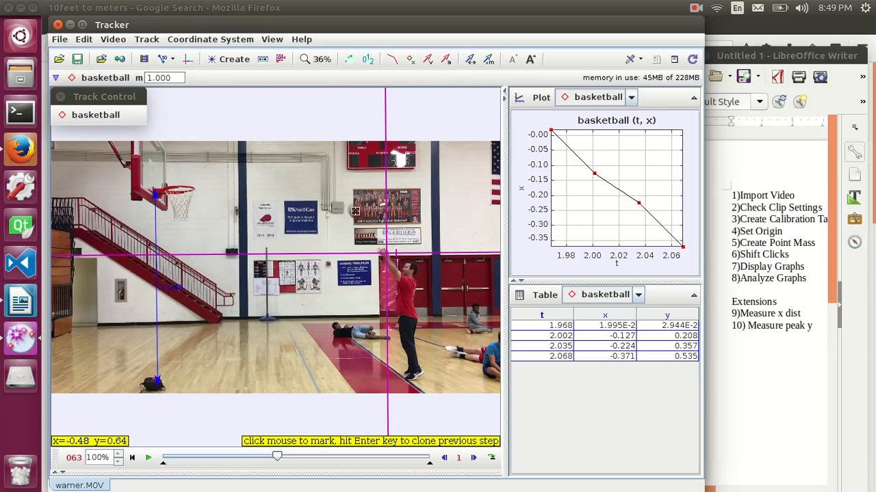
click(352, 209)
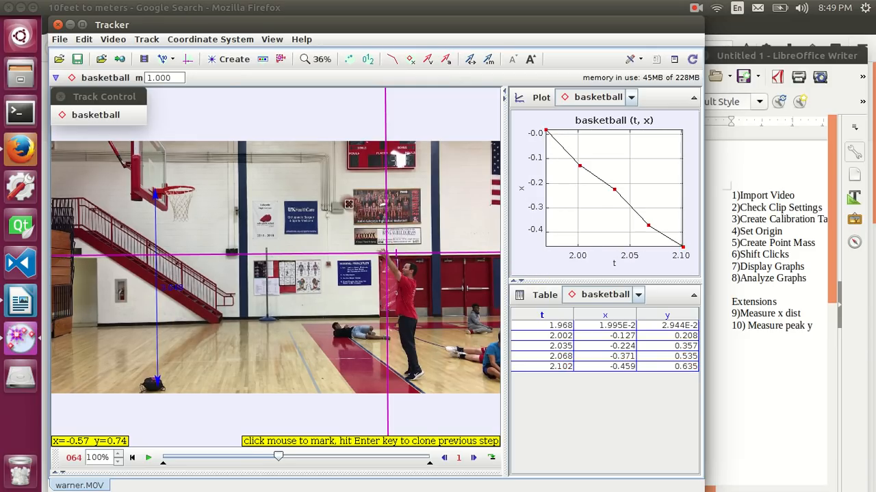
click(348, 204)
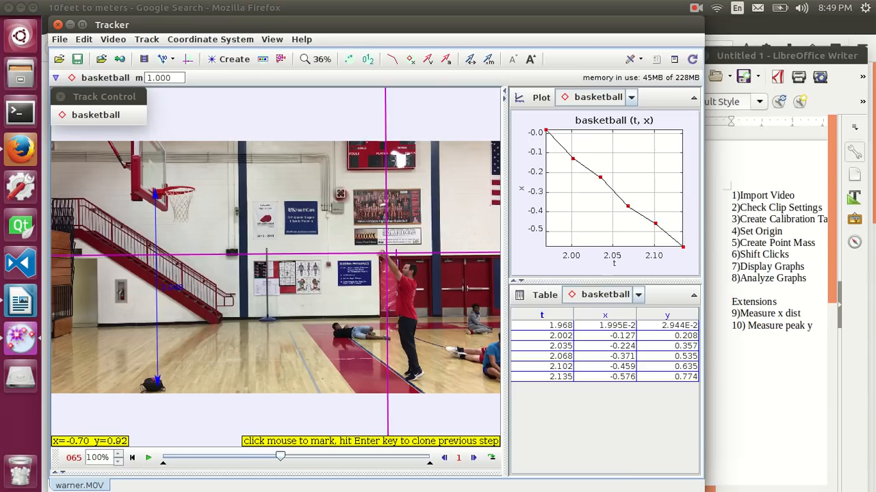
click(337, 193)
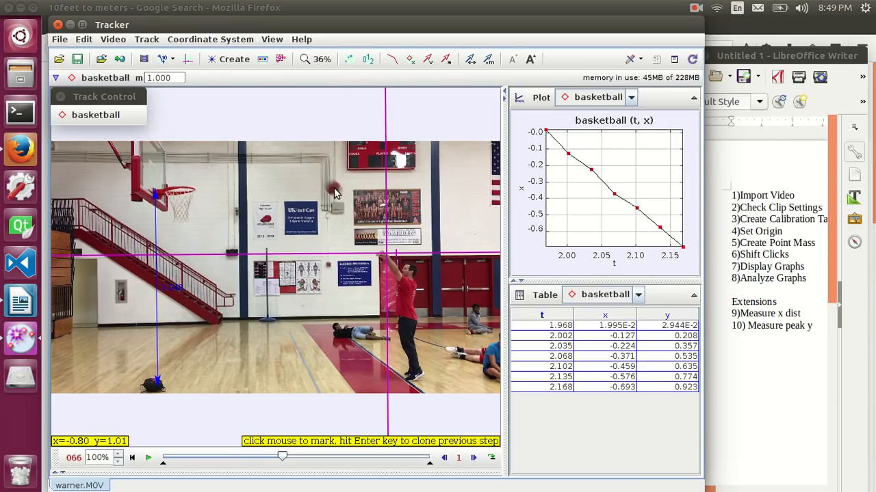
click(334, 191)
click(318, 178)
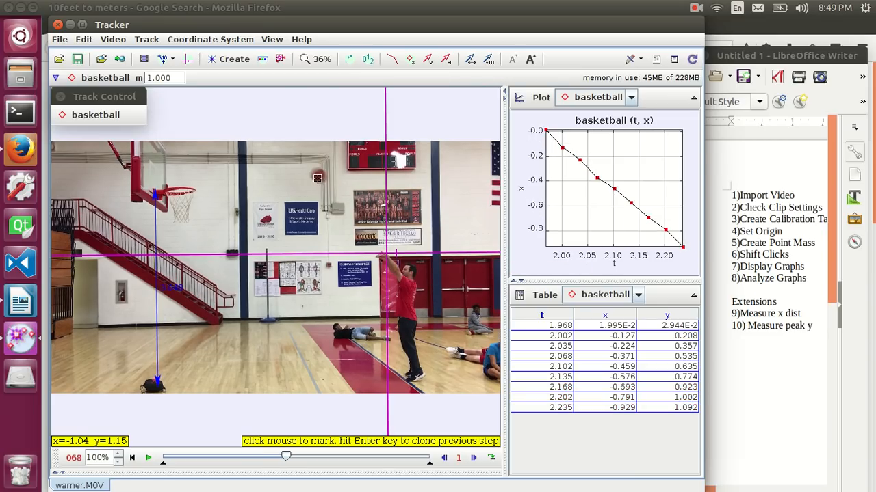
click(313, 174)
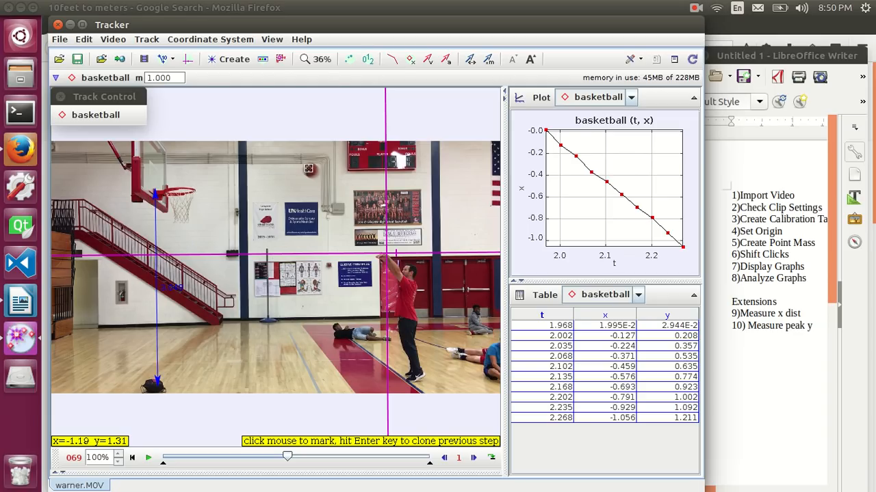
click(307, 168)
click(301, 168)
click(297, 163)
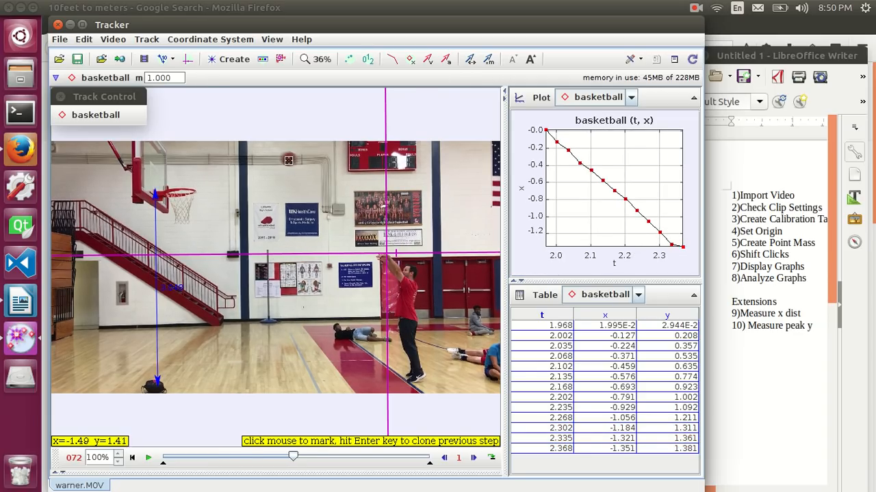
click(289, 161)
click(279, 160)
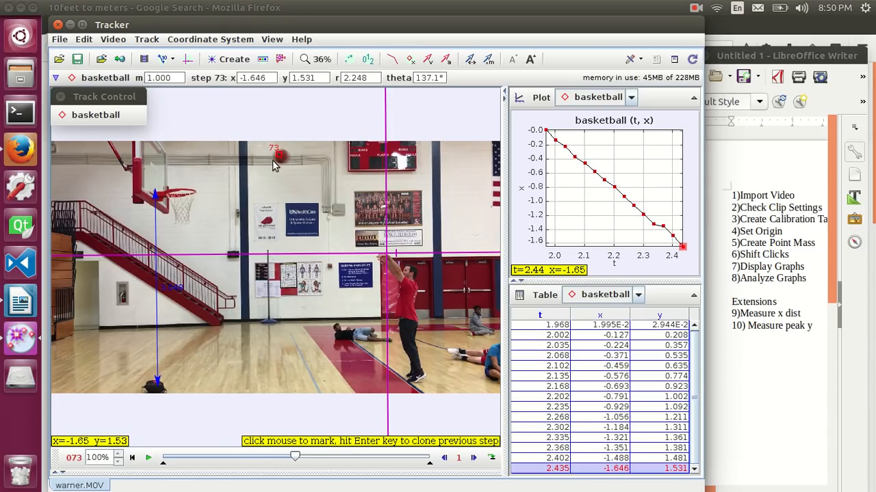
click(271, 159)
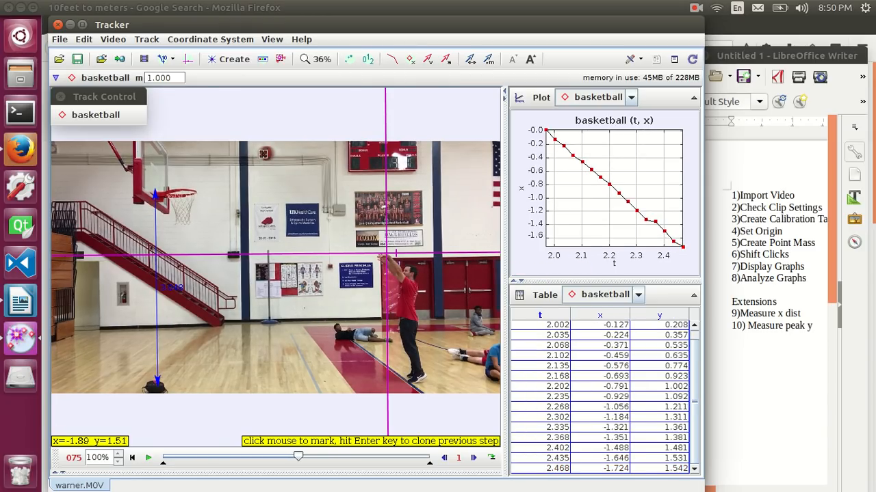
click(266, 156)
click(258, 154)
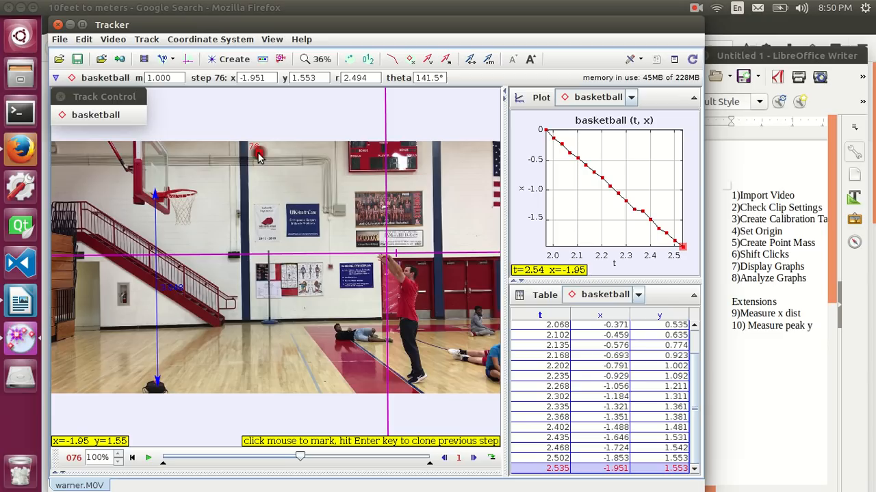
click(248, 152)
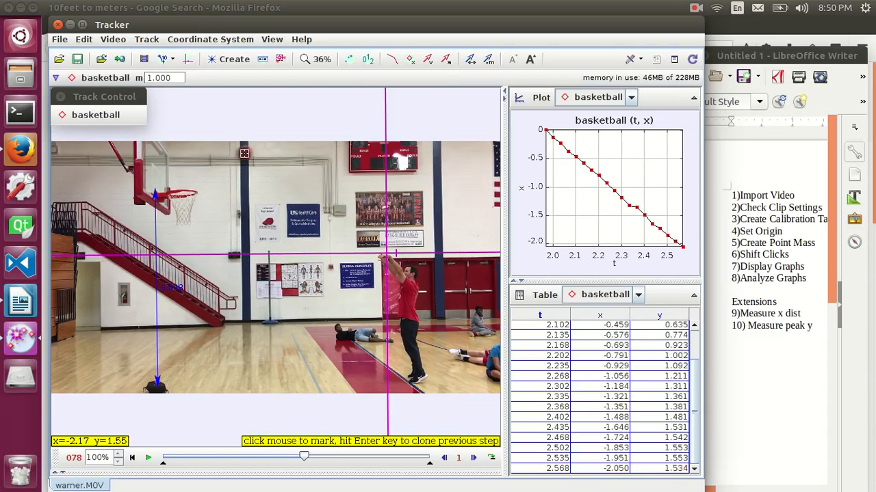
click(244, 155)
click(235, 156)
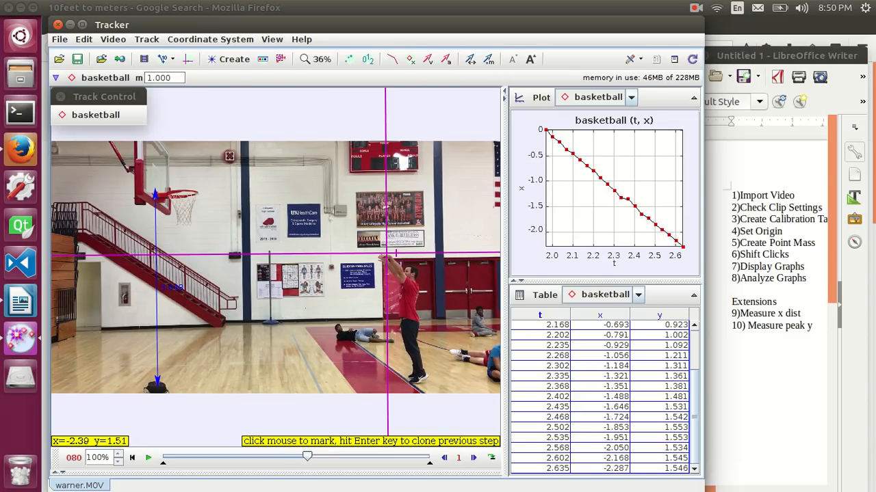
click(230, 156)
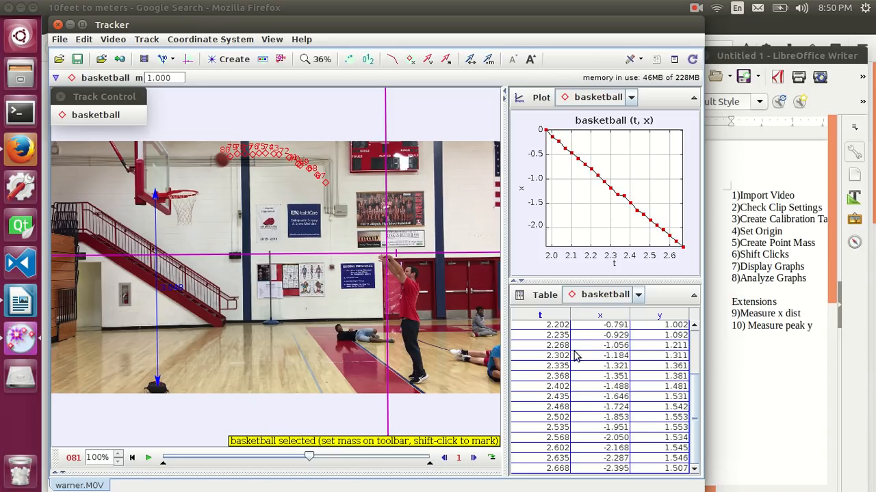
- Enlarge the plot view over the data table and display three basketball plots at once
drag(573, 279, 574, 365)
click(540, 99)
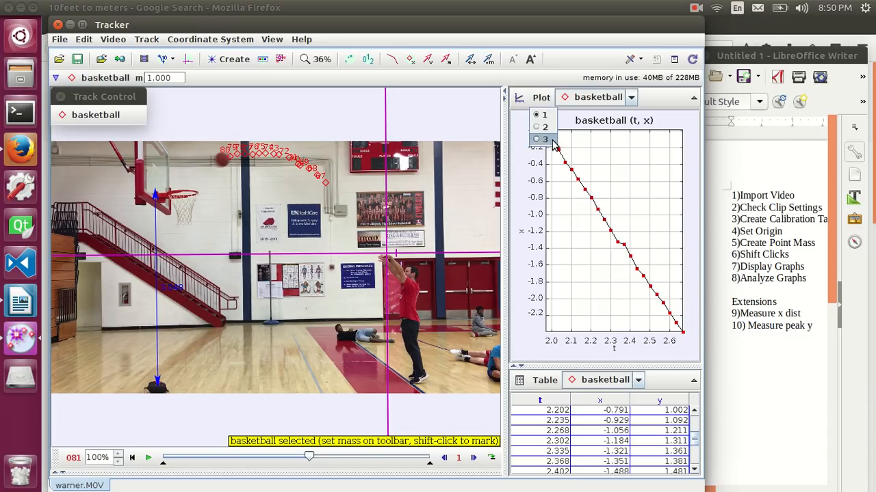
click(549, 145)
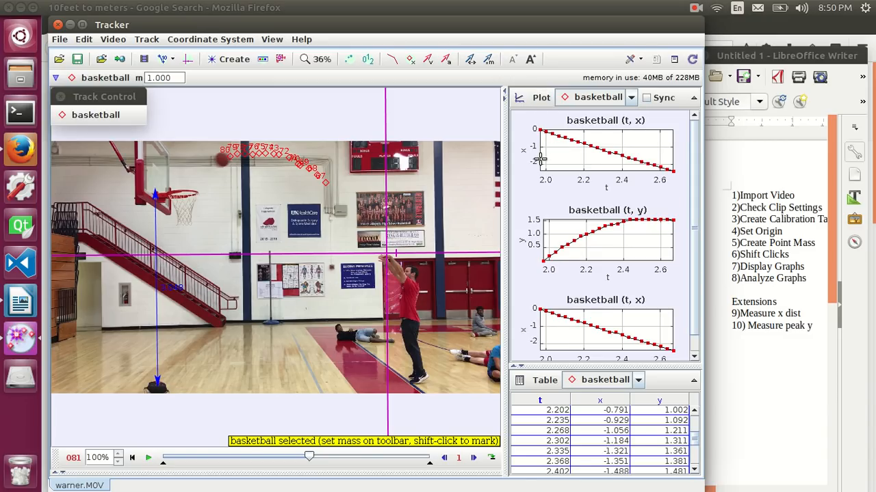
- Plot velocity x-component in the second graph and acceleration x-component in the third, and widen the vertical range of both
click(523, 243)
click(538, 264)
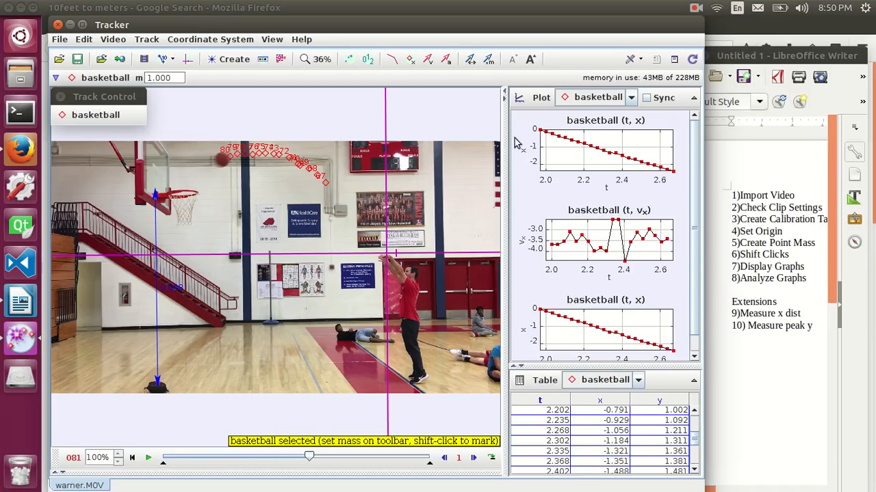
click(524, 330)
click(537, 307)
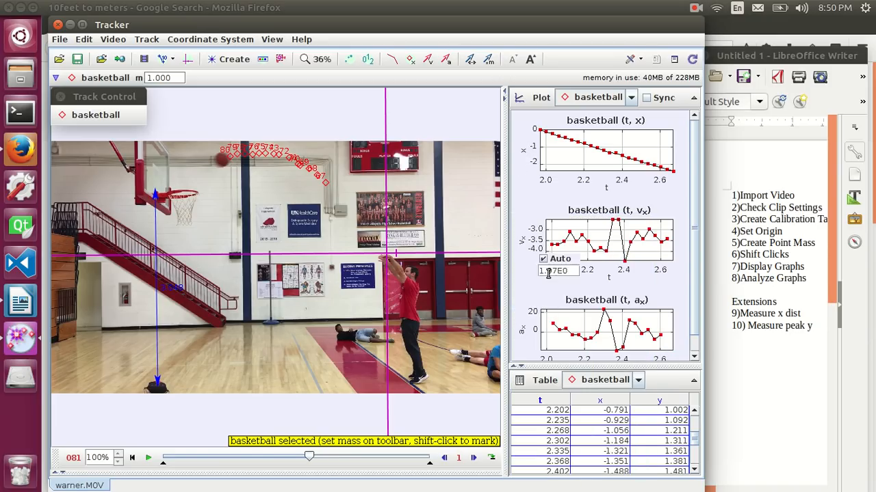
drag(546, 224, 549, 195)
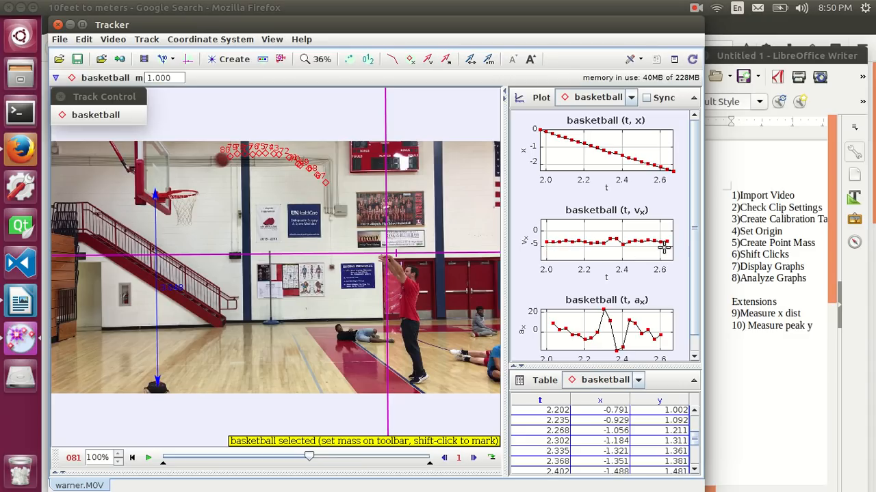
drag(536, 314, 537, 333)
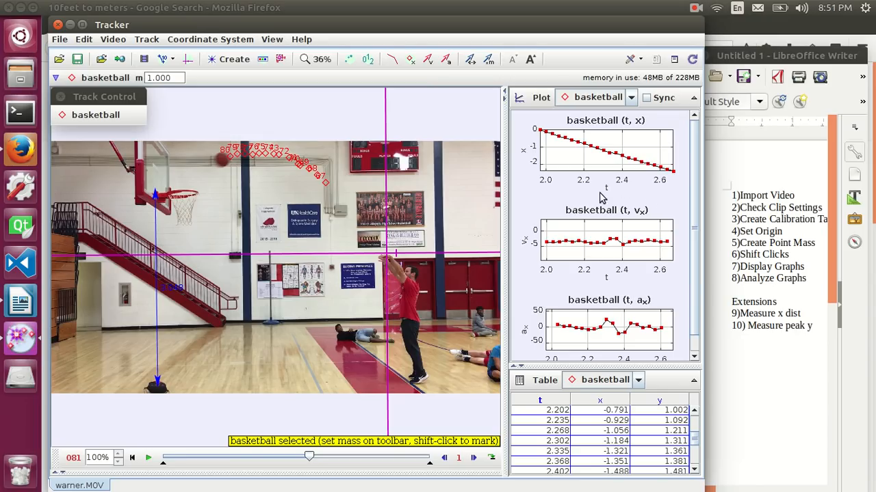
- Switch the three graphs to the y-components of position, velocity and acceleration
click(521, 151)
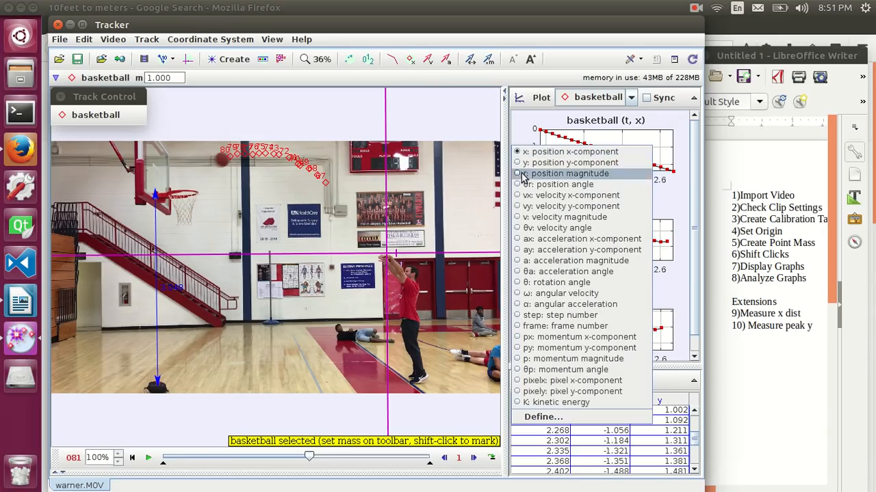
click(561, 164)
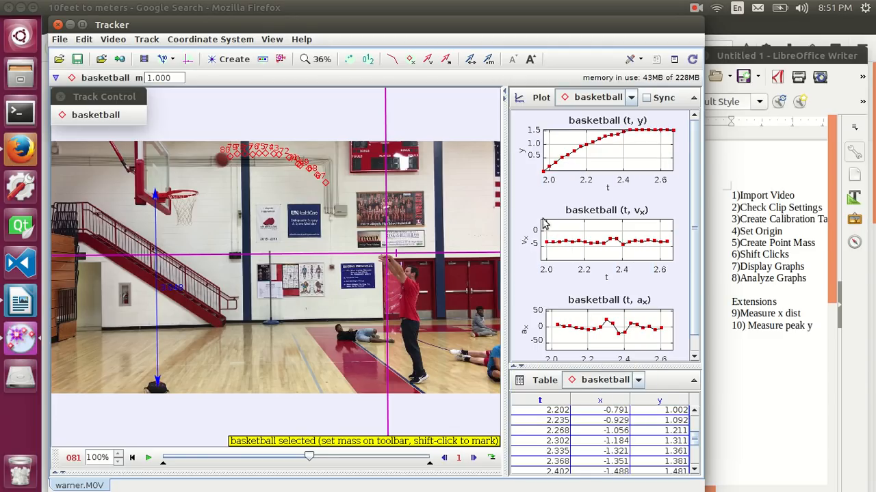
click(524, 241)
click(548, 276)
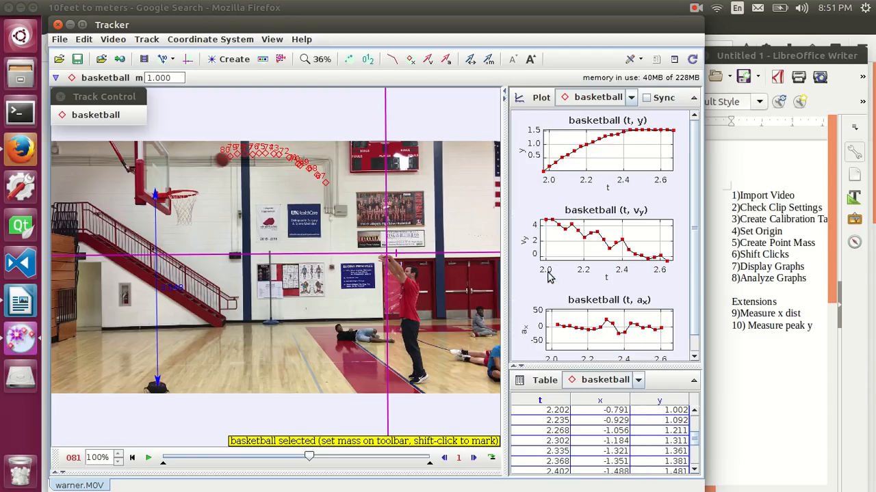
click(520, 332)
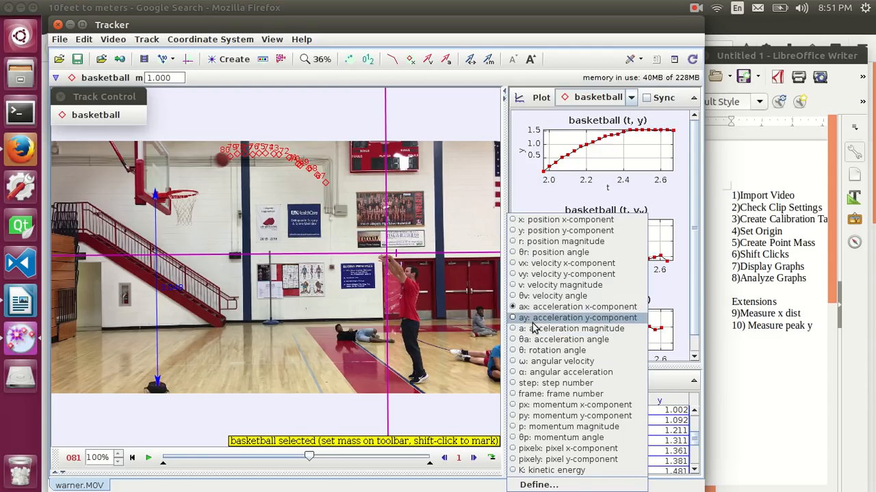
click(535, 318)
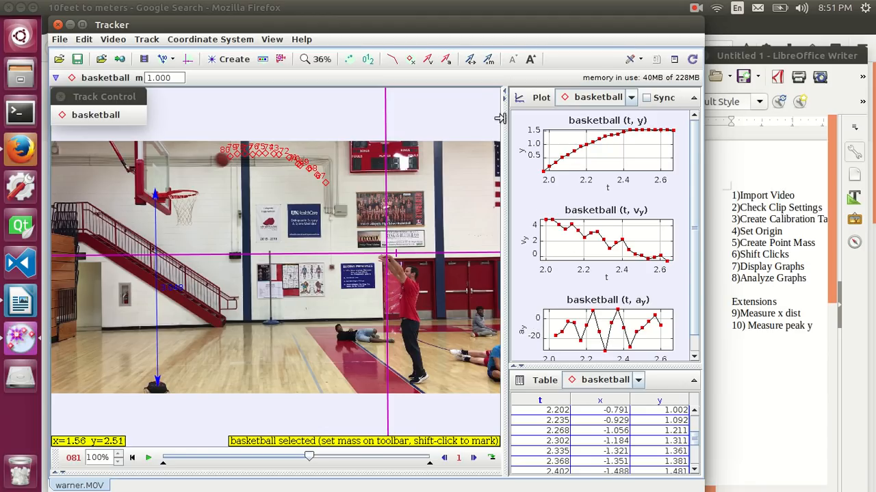
- Widen the vertical ranges of the y-velocity and y-acceleration graphs, extending the velocity axis above and below the data
mouse_move(539, 221)
mouse_down()
mouse_move(539, 236)
mouse_move(539, 222)
mouse_up()
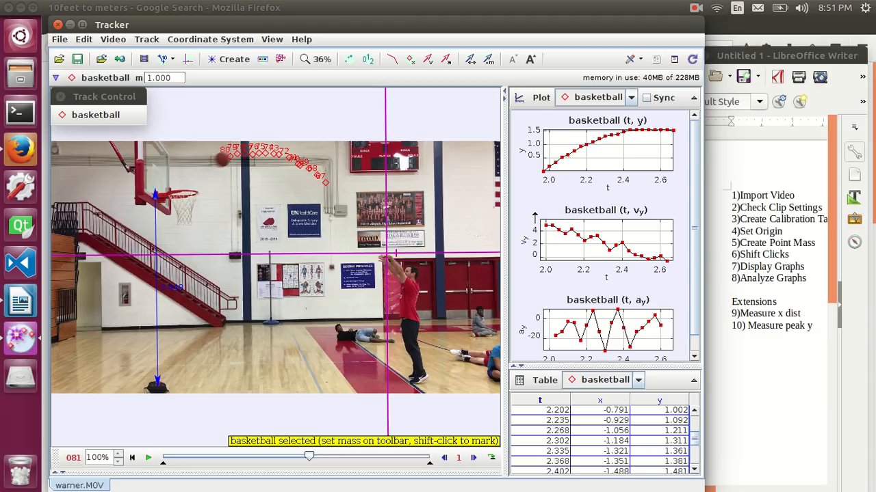
drag(538, 254, 534, 244)
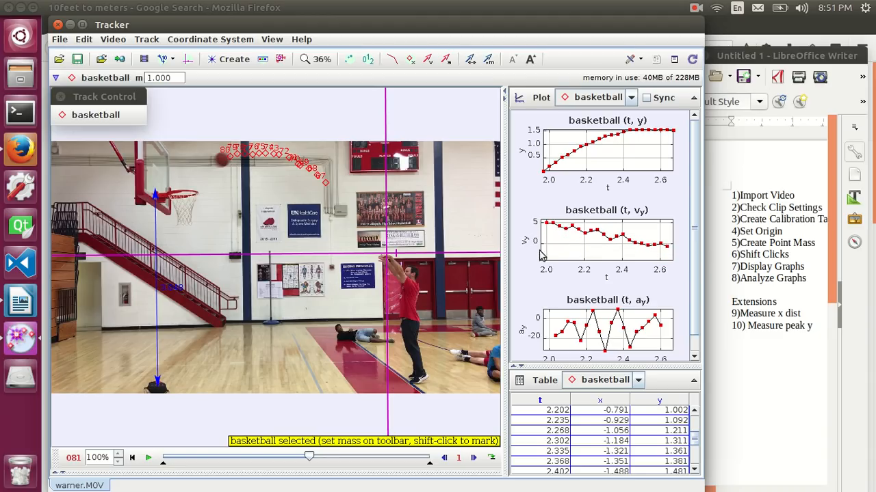
drag(541, 310, 542, 342)
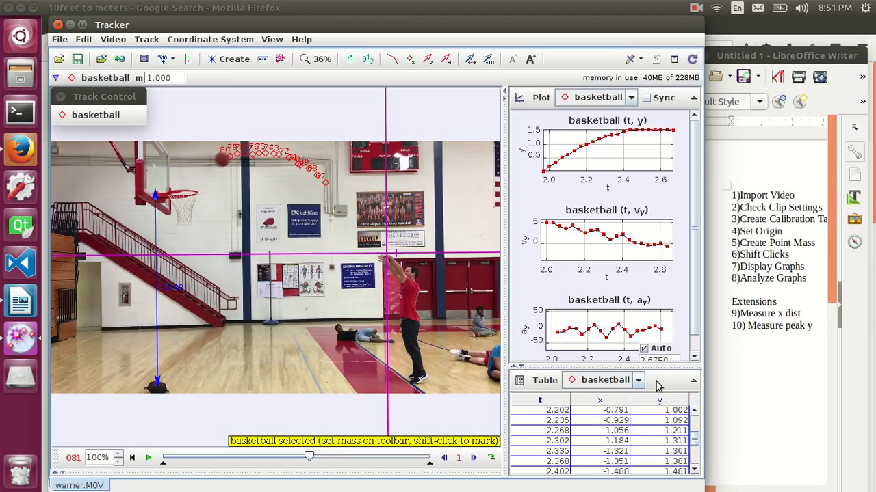
- Open the basketball's y-velocity graph in the Data Tool for analysis and apply a Line curve fit to it
right_click(659, 403)
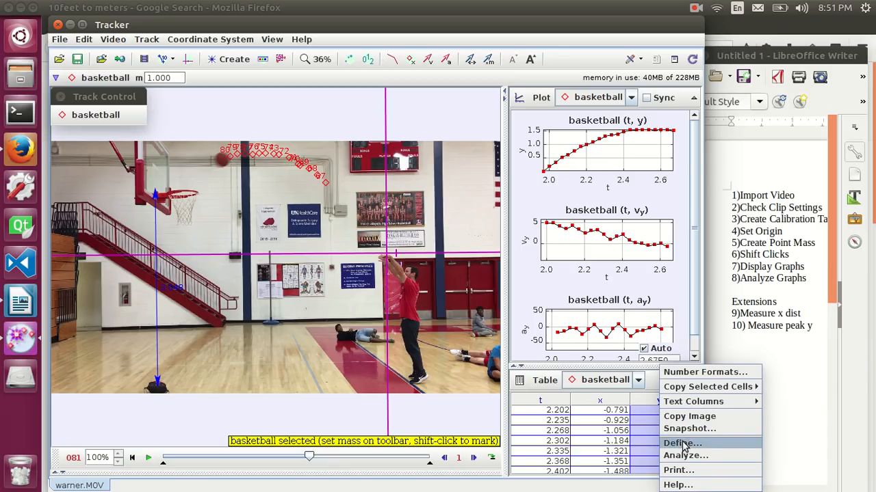
click(530, 273)
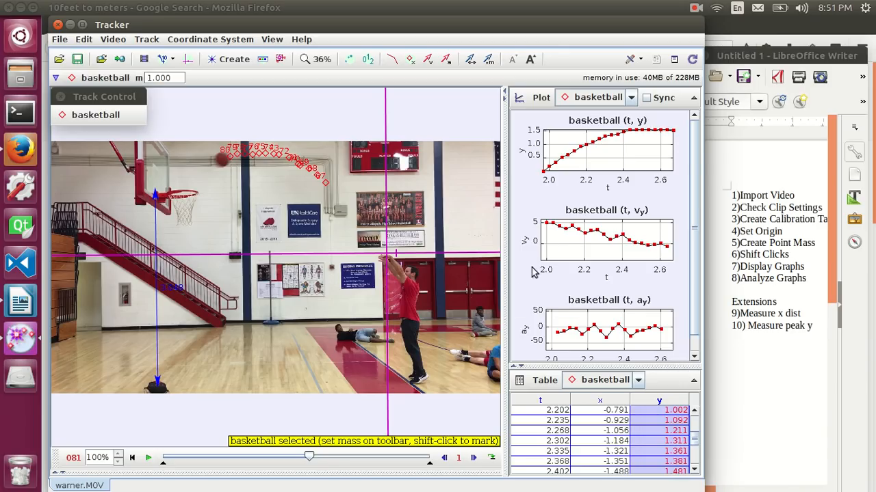
right_click(562, 249)
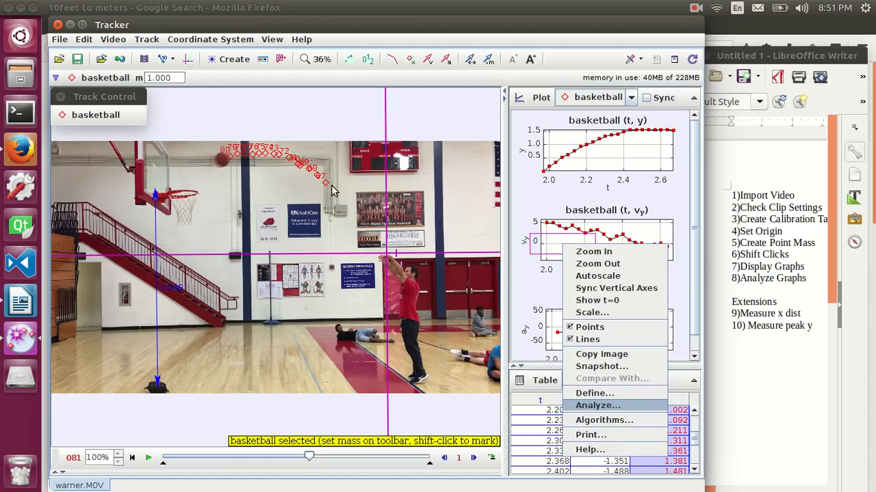
key(Return)
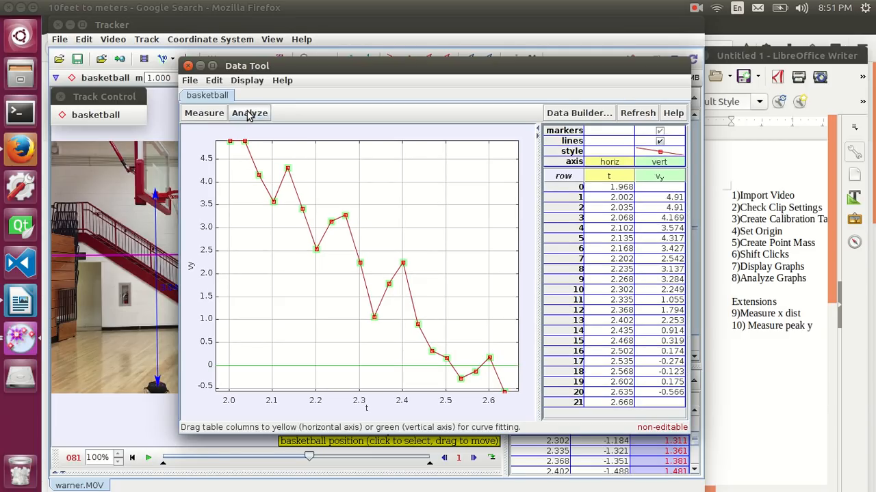
click(249, 113)
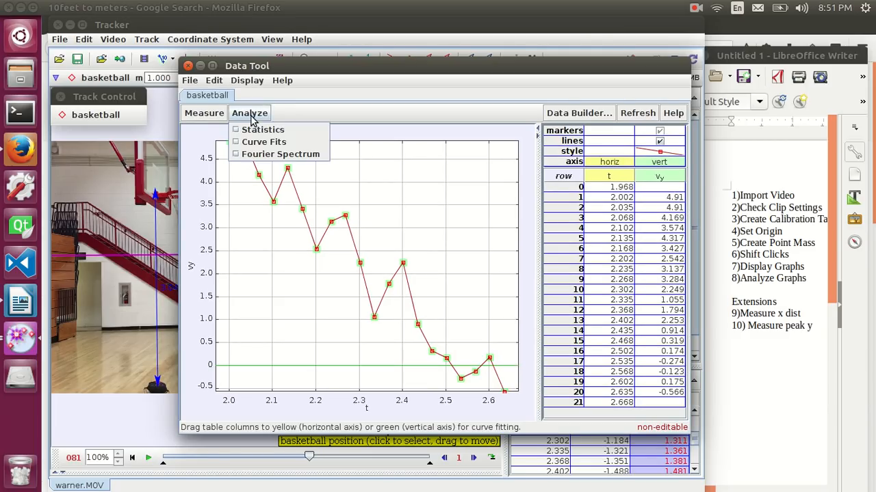
click(275, 142)
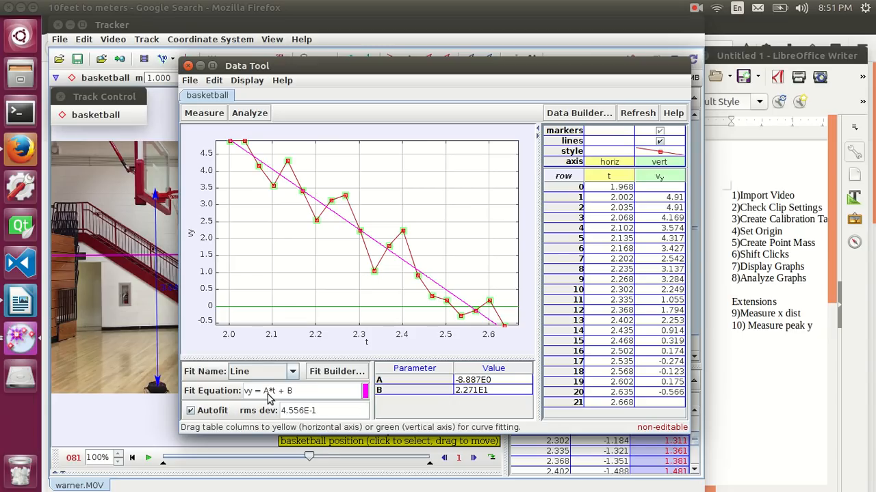
- Rename the Line fit's parameter A to a and parameter B to v0y in the Fit Builder, and enable Autofit again
click(345, 373)
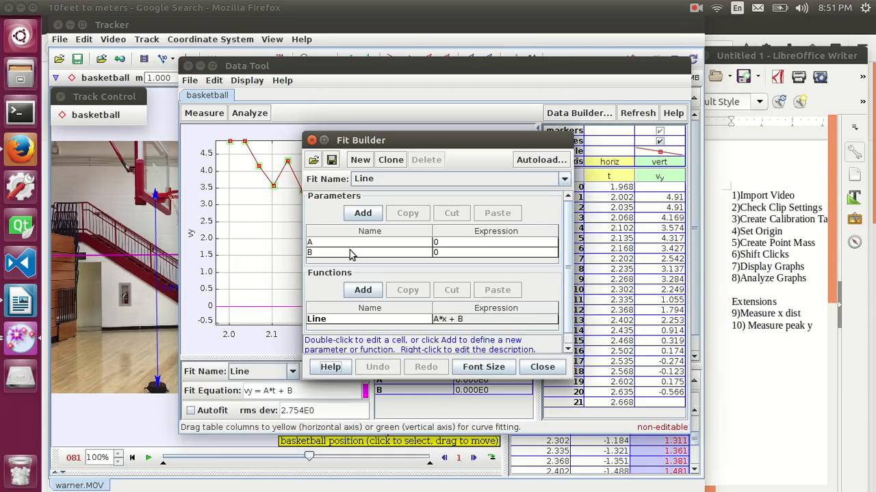
click(317, 244)
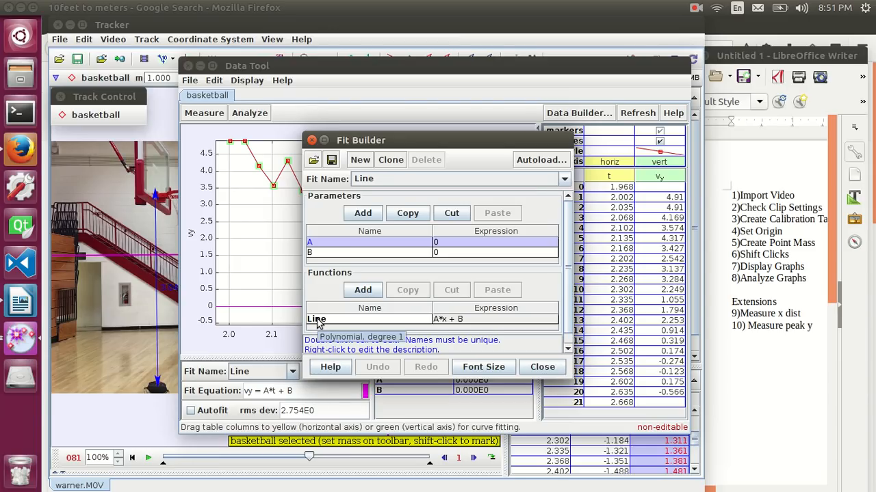
double_click(322, 243)
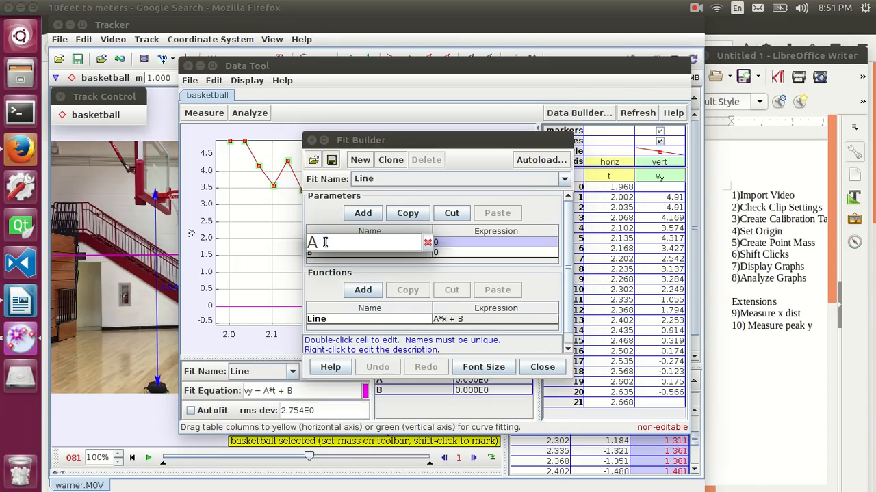
text(a)
key(Return)
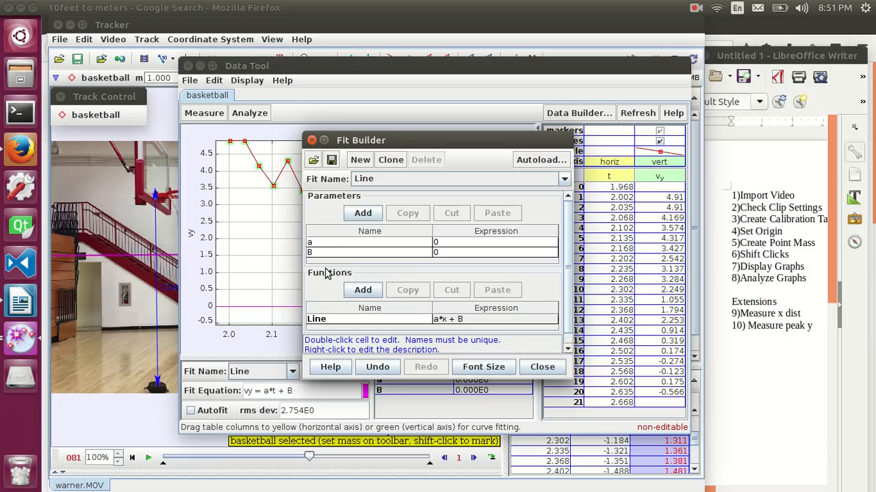
double_click(340, 253)
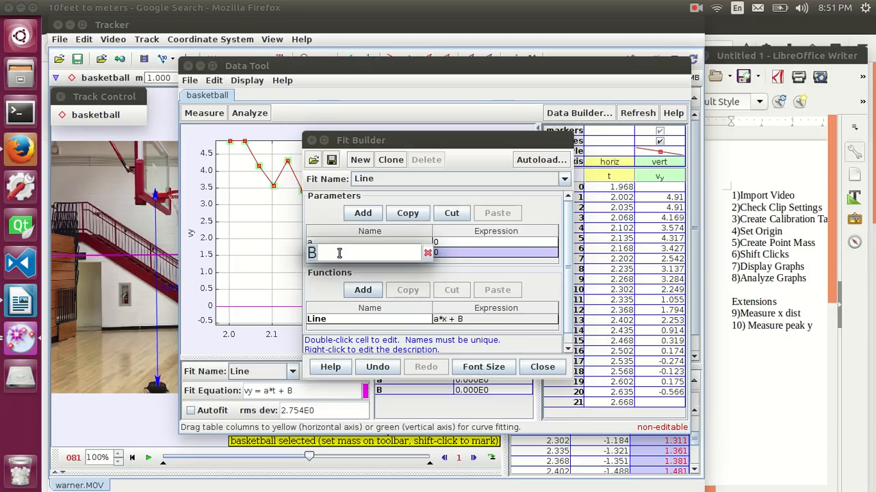
text(V)
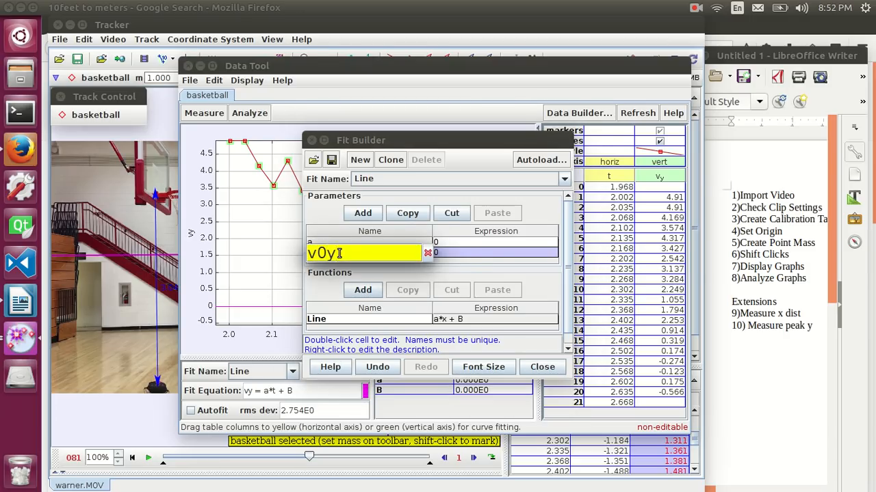
text(0y)
key(Return)
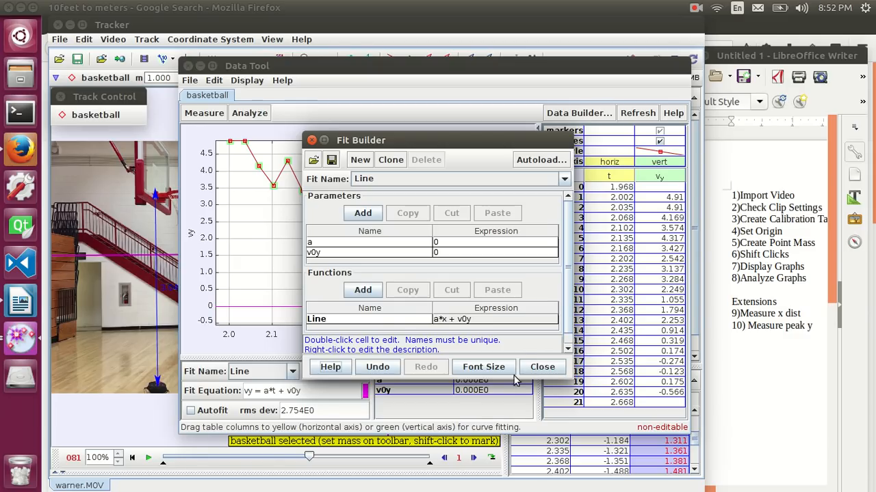
click(543, 367)
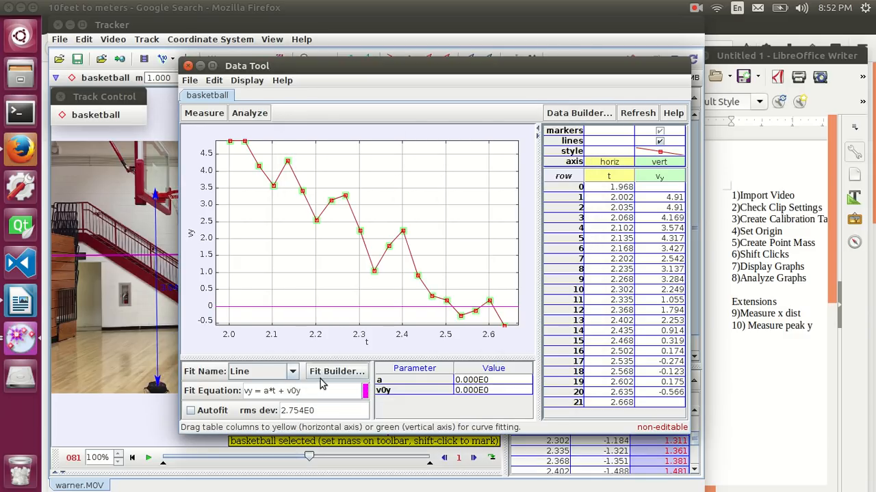
click(190, 410)
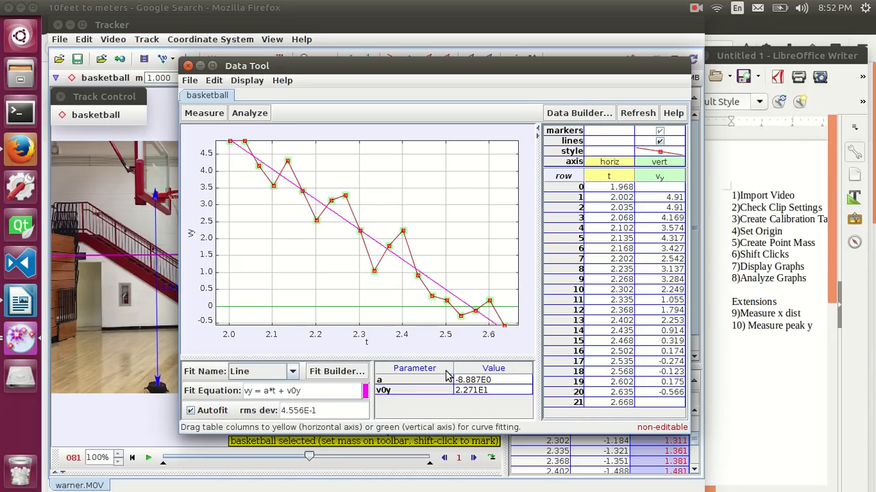
- Extend the fit plot's vertical axis to about 25 and its time axis back past zero to examine the v0y intercept and first data row
mouse_move(469, 388)
click(472, 390)
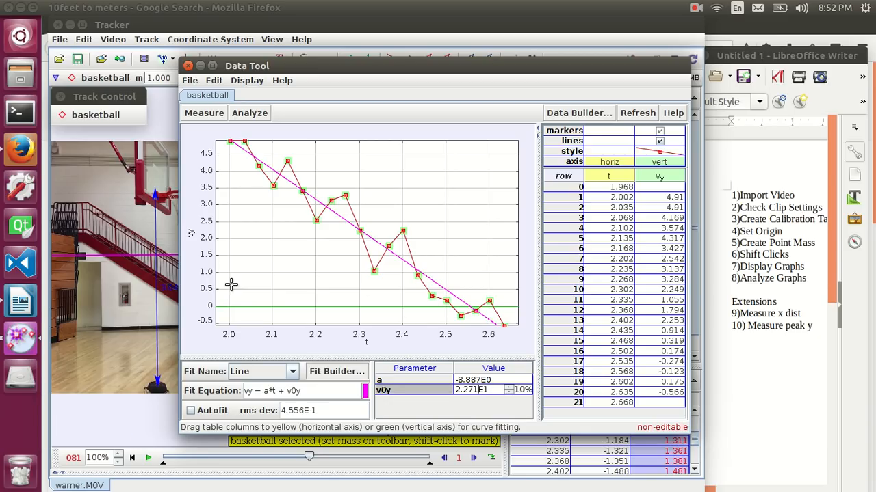
drag(211, 322, 212, 263)
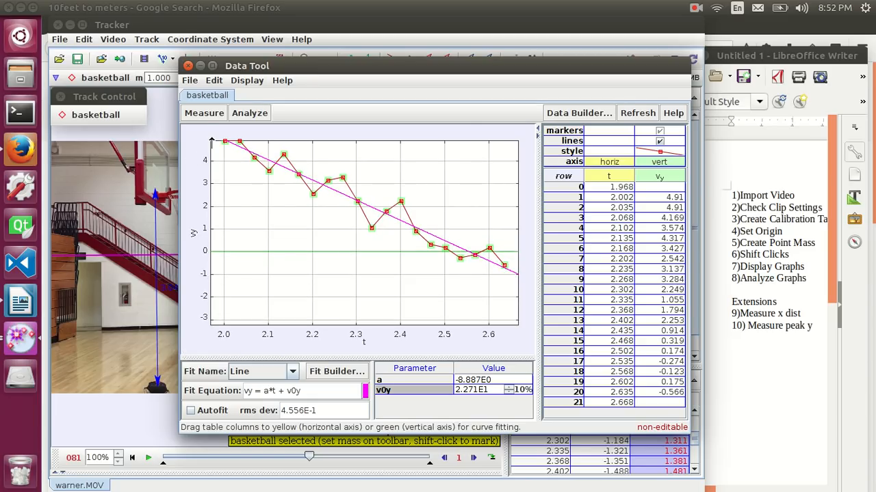
drag(212, 143, 241, 277)
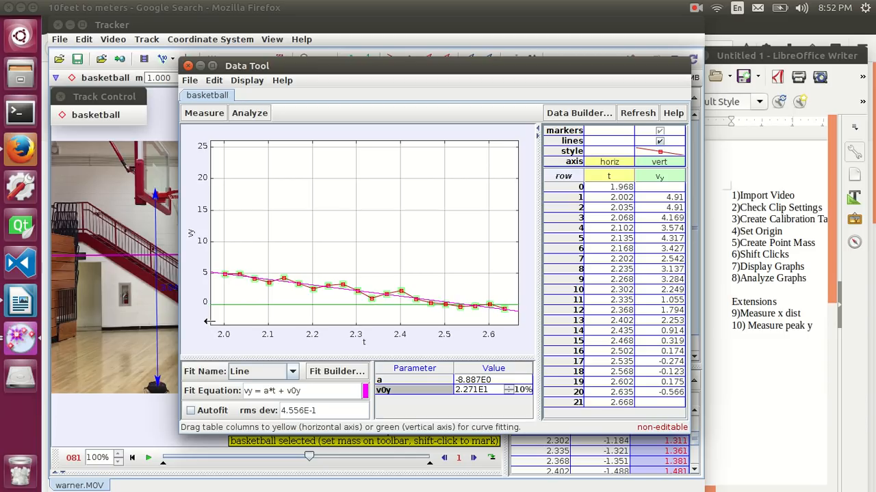
drag(211, 326, 450, 331)
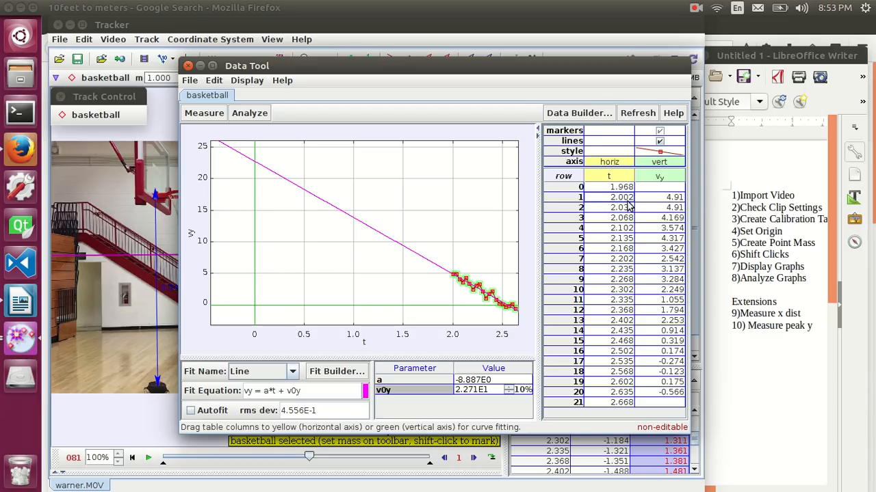
click(654, 197)
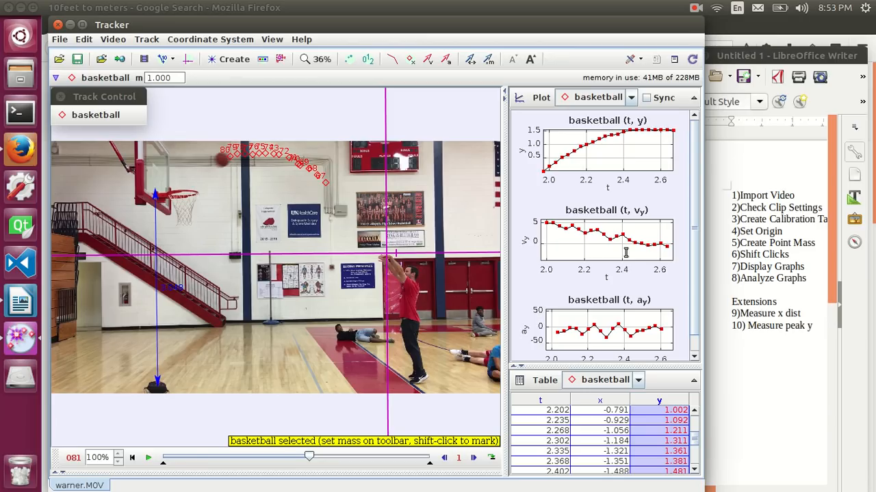
- Add a tape measure along the floor from the shooter's feet to below the basketball net, about 3.38 m long
click(231, 59)
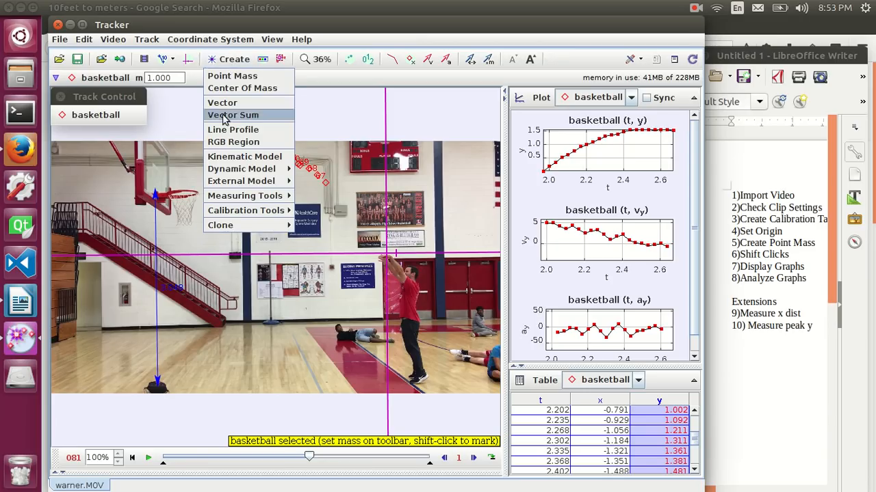
mouse_move(273, 199)
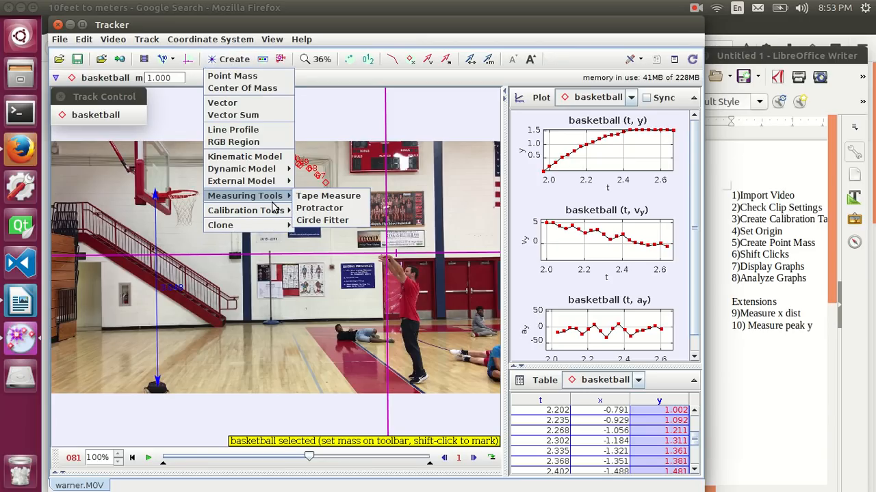
click(315, 197)
drag(289, 262, 410, 382)
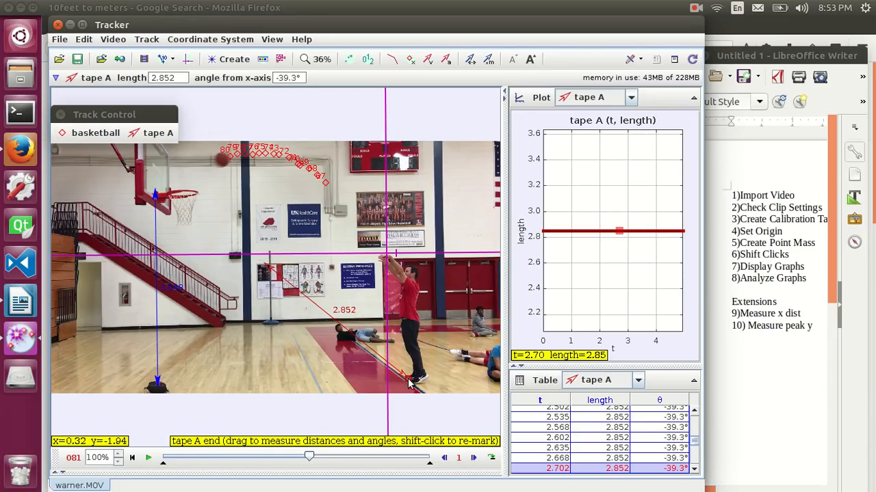
drag(264, 272, 159, 384)
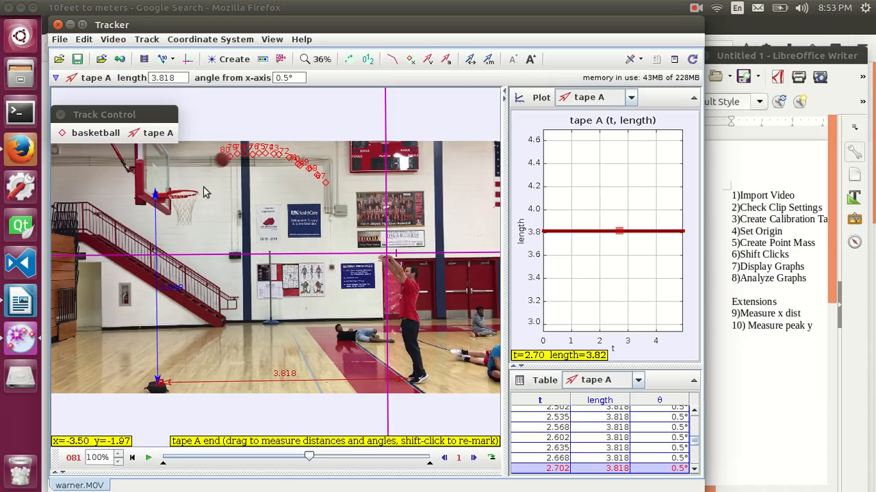
drag(159, 385, 191, 385)
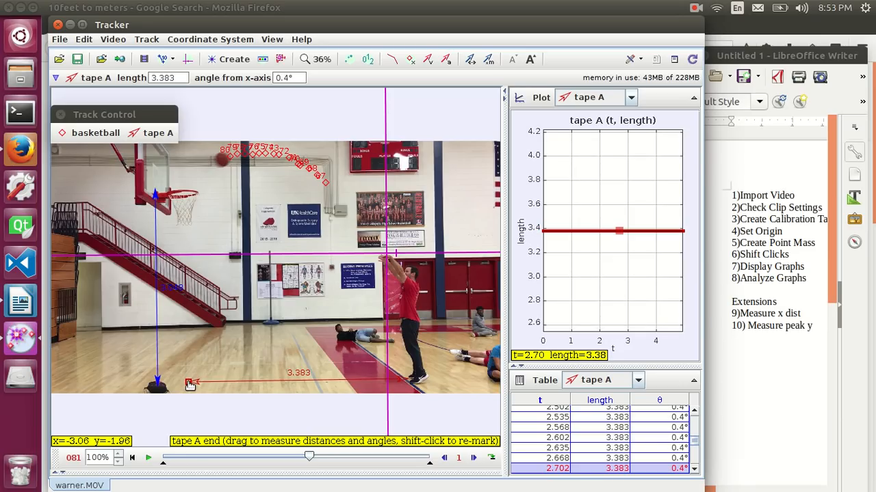
- Add a second, vertical tape measure from the floor to the peak of the ball's path, about 3.51 m long, and move Track Control clear
click(232, 59)
mouse_move(277, 195)
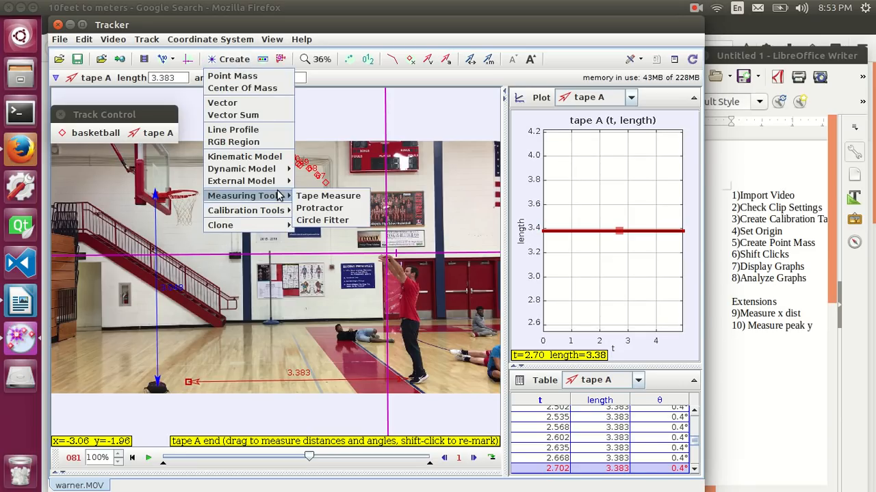
click(321, 196)
drag(267, 266, 265, 152)
drag(295, 291, 268, 381)
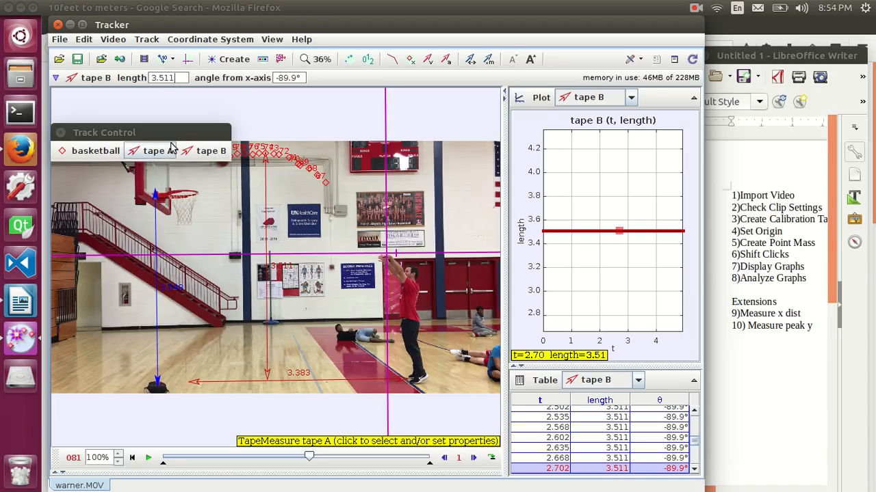
drag(187, 135, 187, 108)
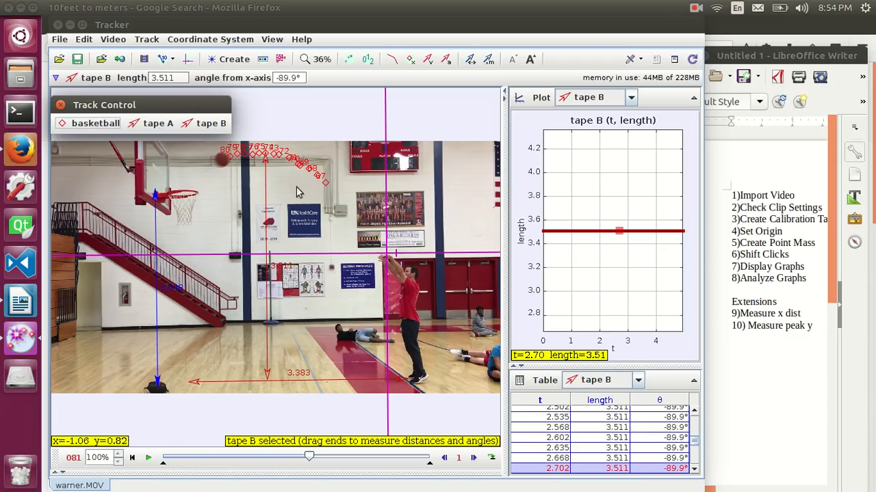
click(695, 8)
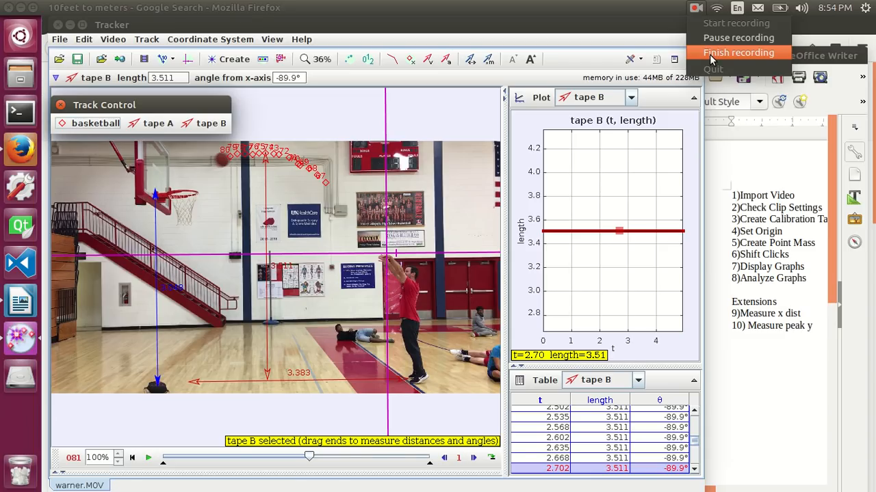